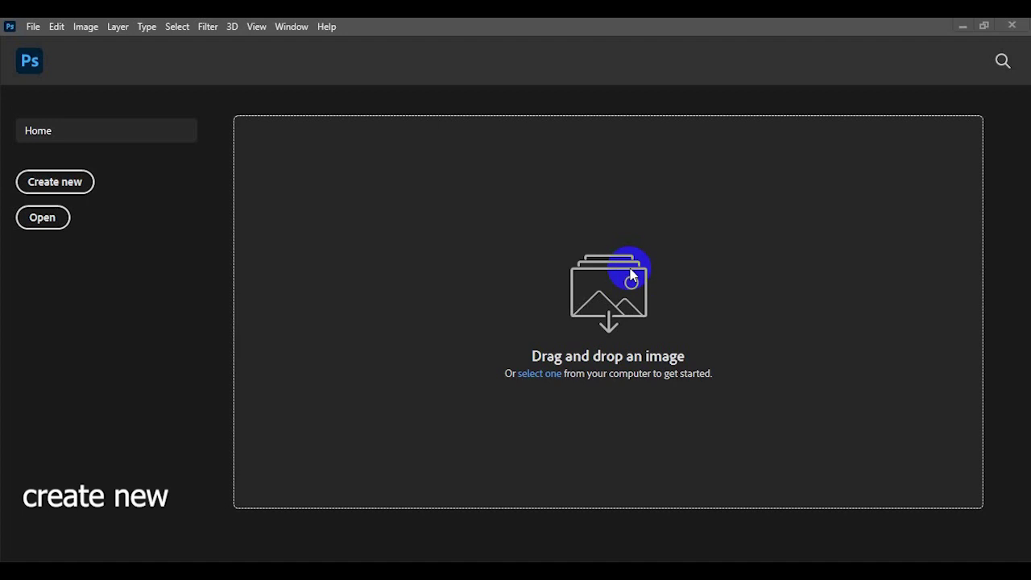
Create a new 2000 × 2500 px, 300 ppi document from the custom preset
{"action": "left_click", "coordinate": [65, 191]}
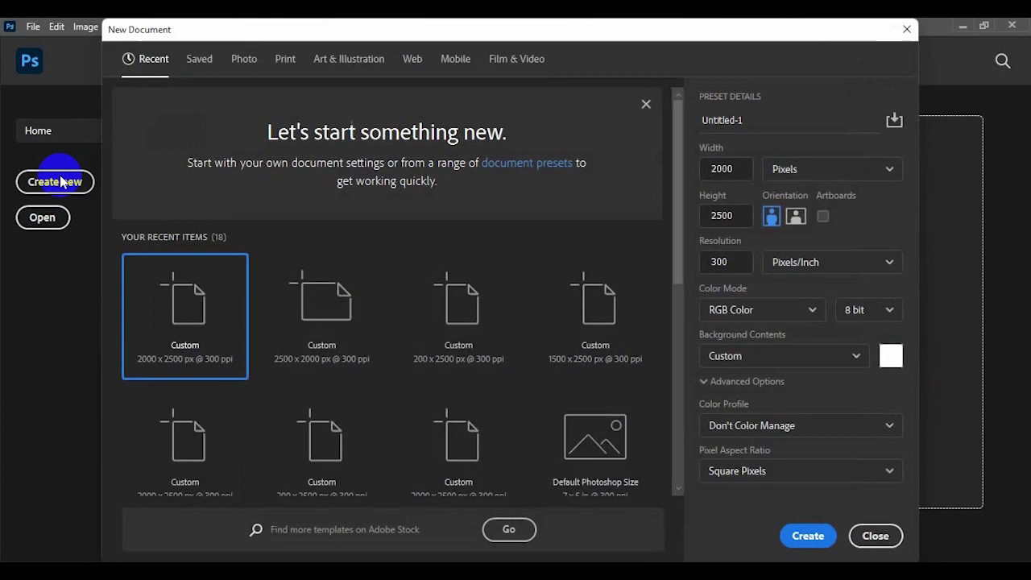
{"action": "left_click", "coordinate": [808, 536]}
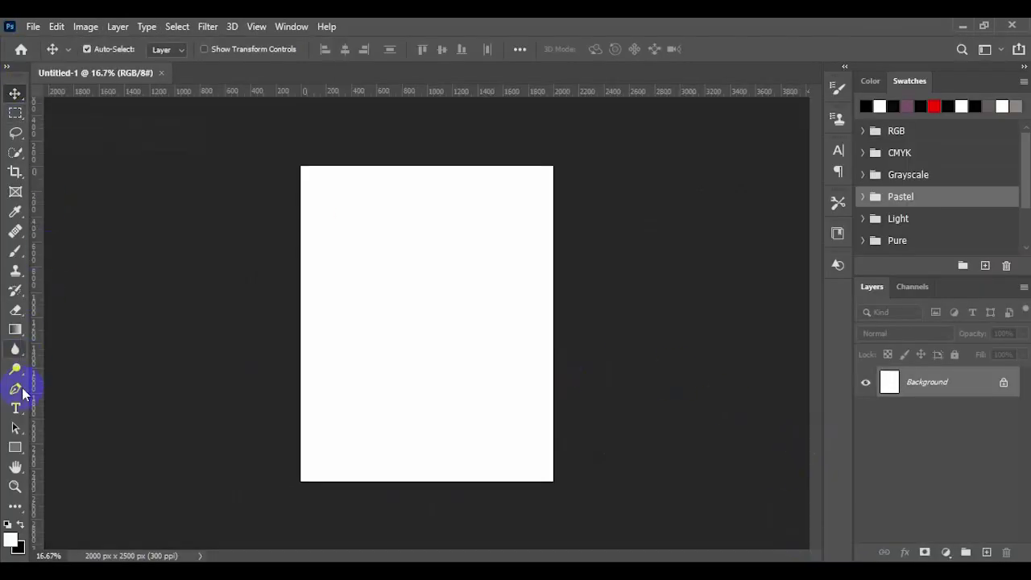
Start a 72 pt Impact text layer at the page centre, coloured 060606
{"action": "left_click", "coordinate": [14, 409]}
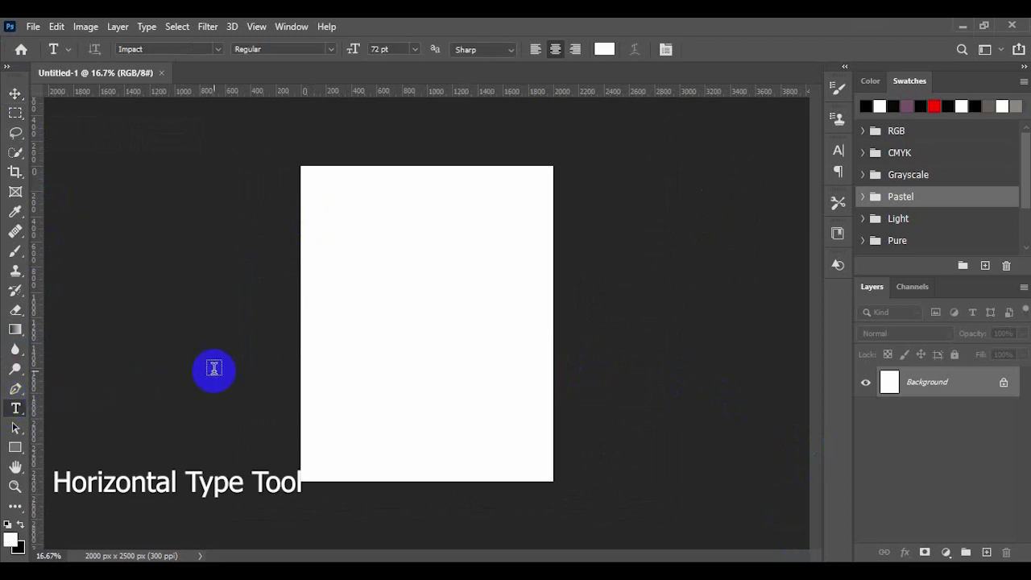
{"action": "left_click", "coordinate": [424, 322]}
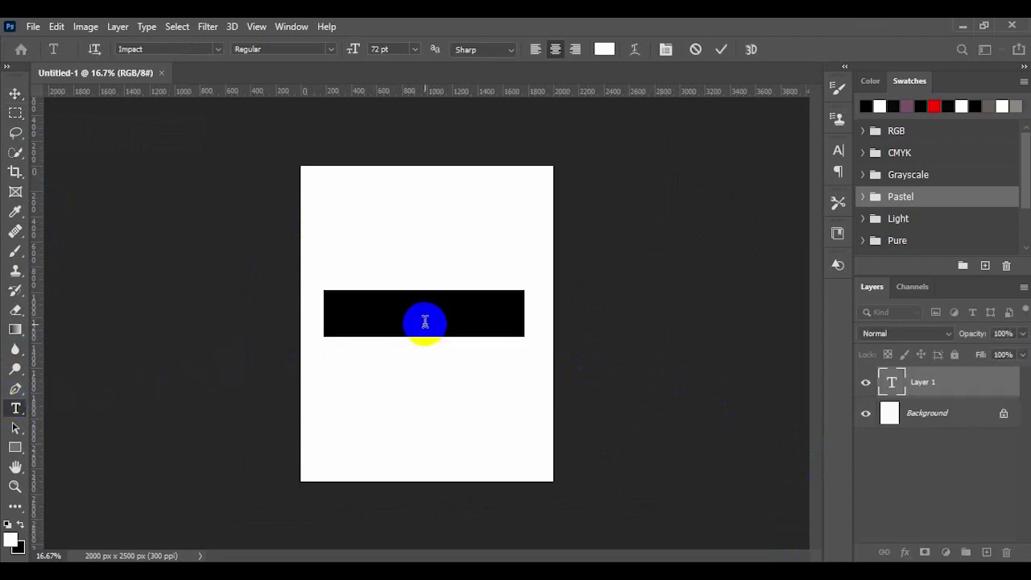
{"action": "left_click", "coordinate": [412, 46]}
{"action": "left_click", "coordinate": [396, 239]}
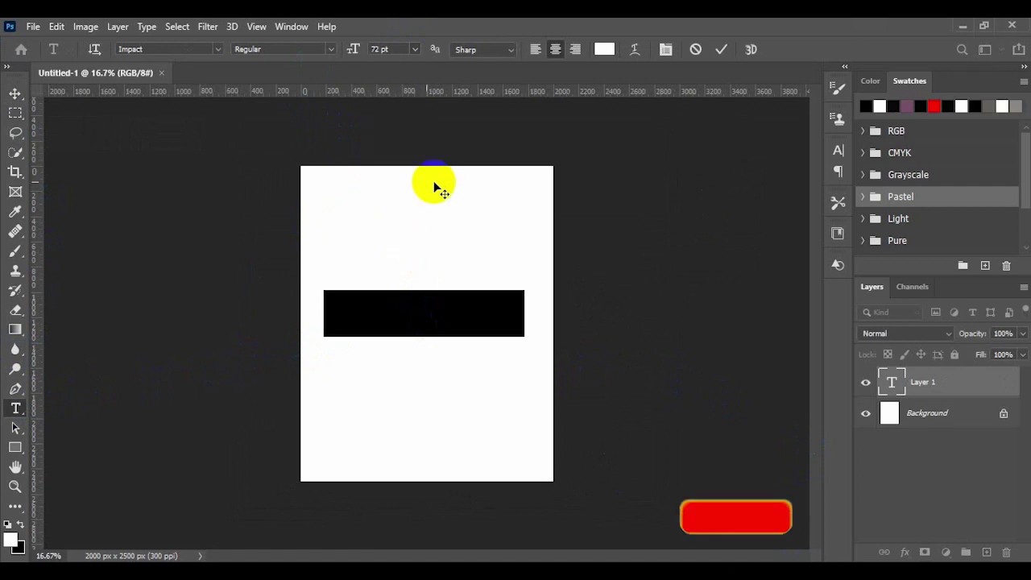
{"action": "left_click", "coordinate": [604, 49]}
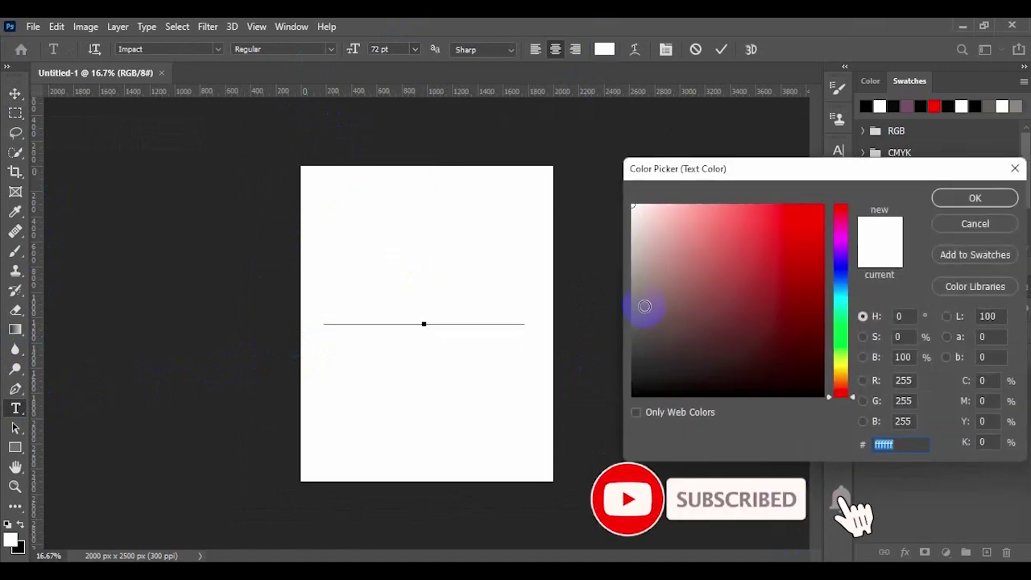
{"action": "left_click", "coordinate": [635, 392]}
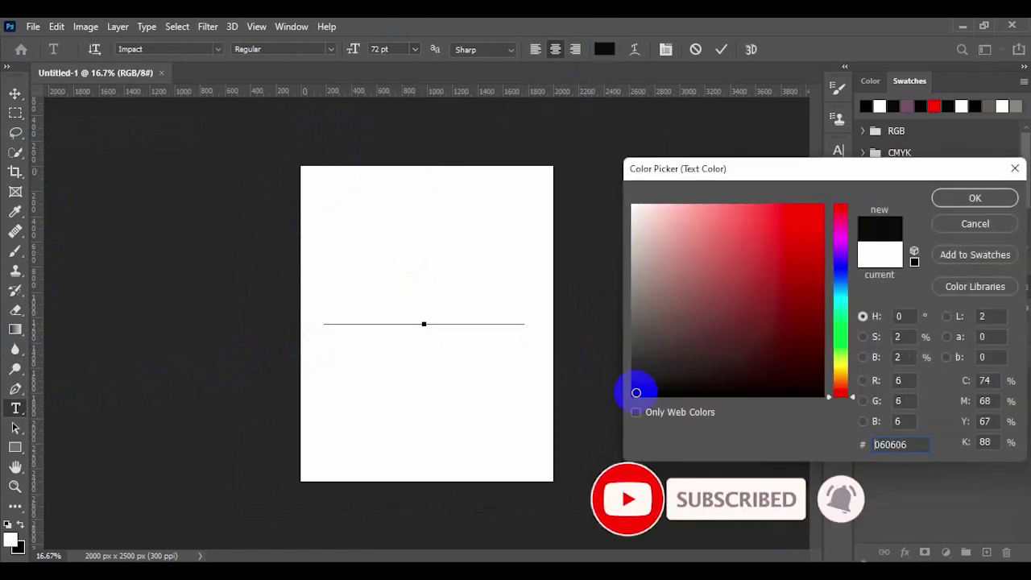
{"action": "left_click", "coordinate": [962, 197]}
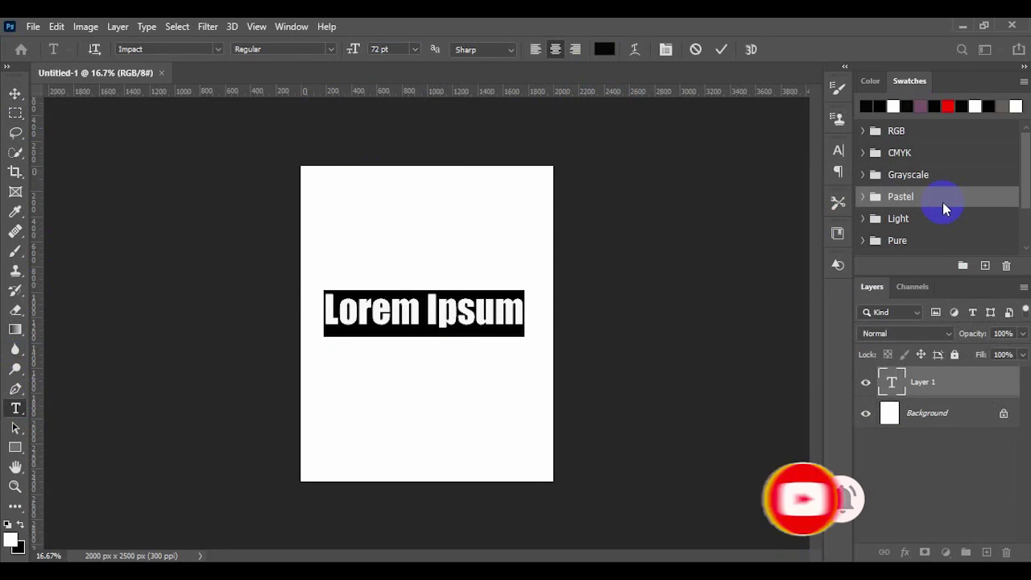
Replace the Lorem Ipsum placeholder with 9 and commit the text
{"action": "key", "text": "BackSpace"}
{"action": "type", "text": "9"}
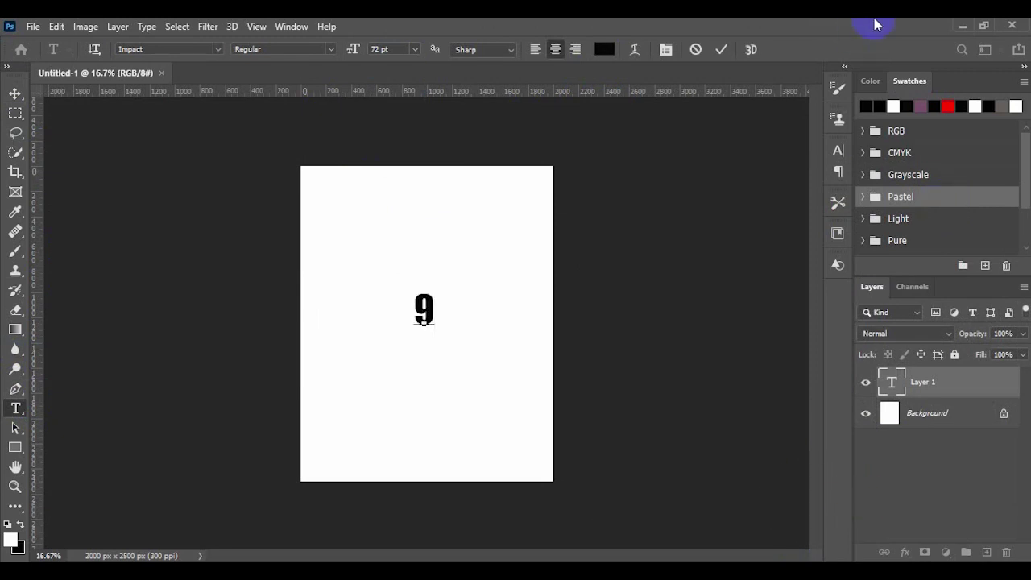
{"action": "left_click", "coordinate": [721, 51]}
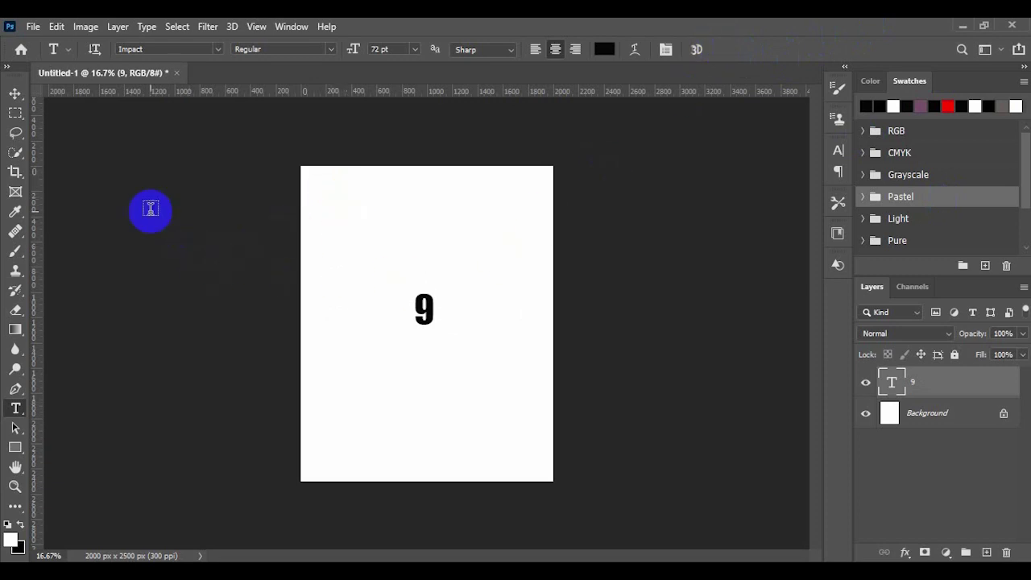
{"action": "left_click", "coordinate": [16, 95]}
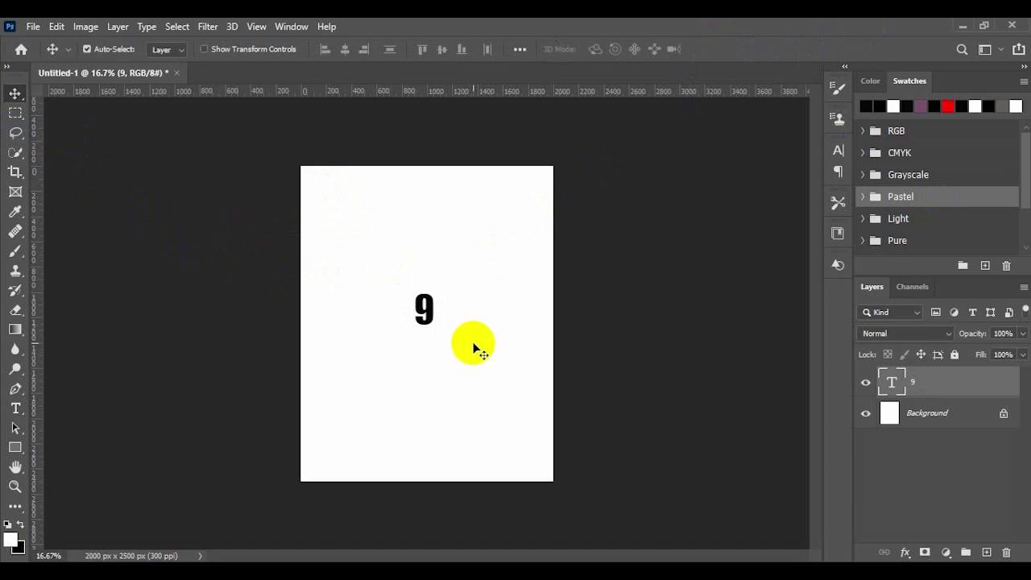
Scale the 9 up to about 558% with Free Transform and centre it on the page
{"action": "scroll", "coordinate": [402, 322], "scroll_direction": "up", "scroll_amount": 2}
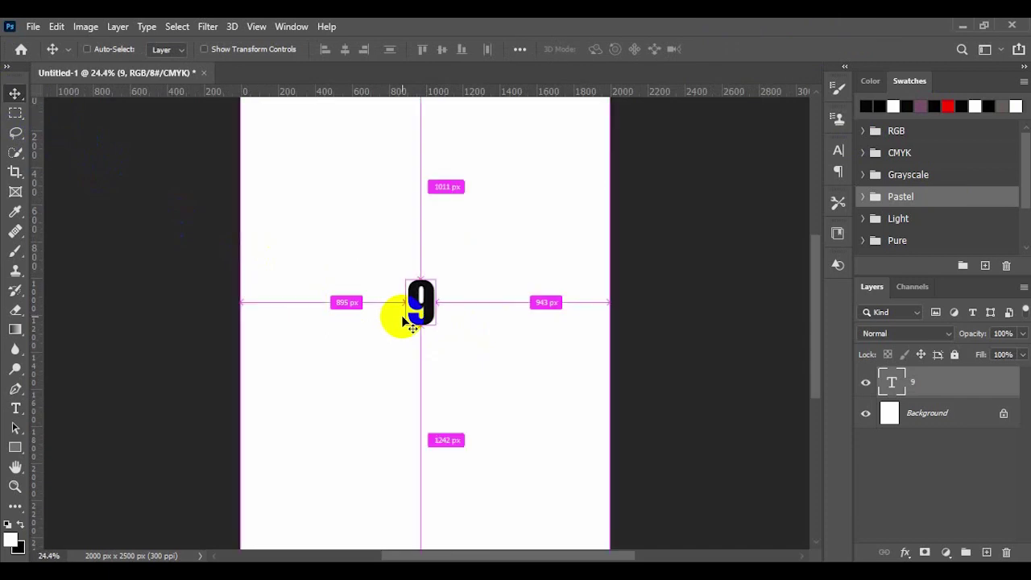
{"action": "key", "text": "ctrl+t"}
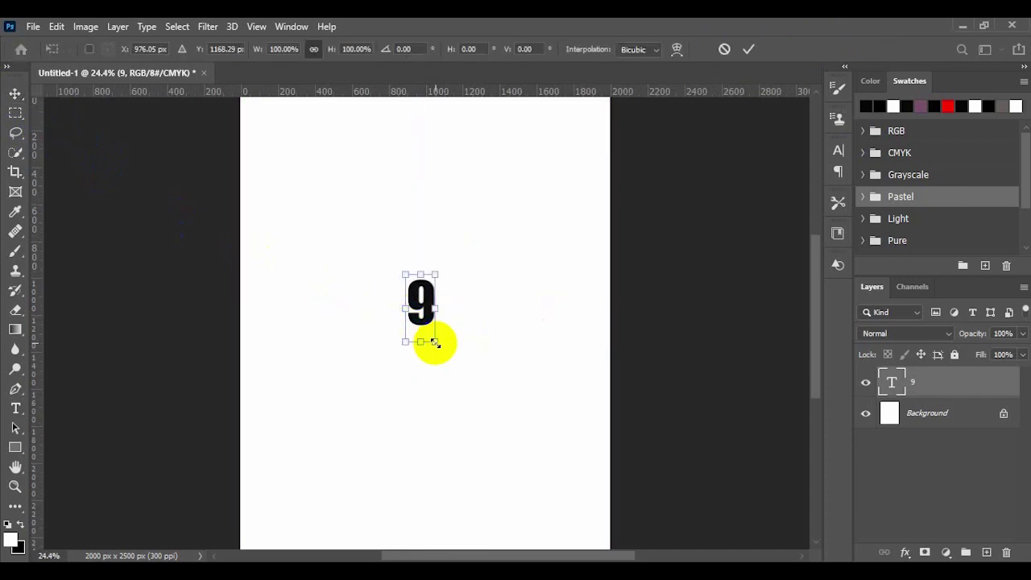
{"action": "left_click_drag", "start_coordinate": [436, 342], "coordinate": [511, 468]}
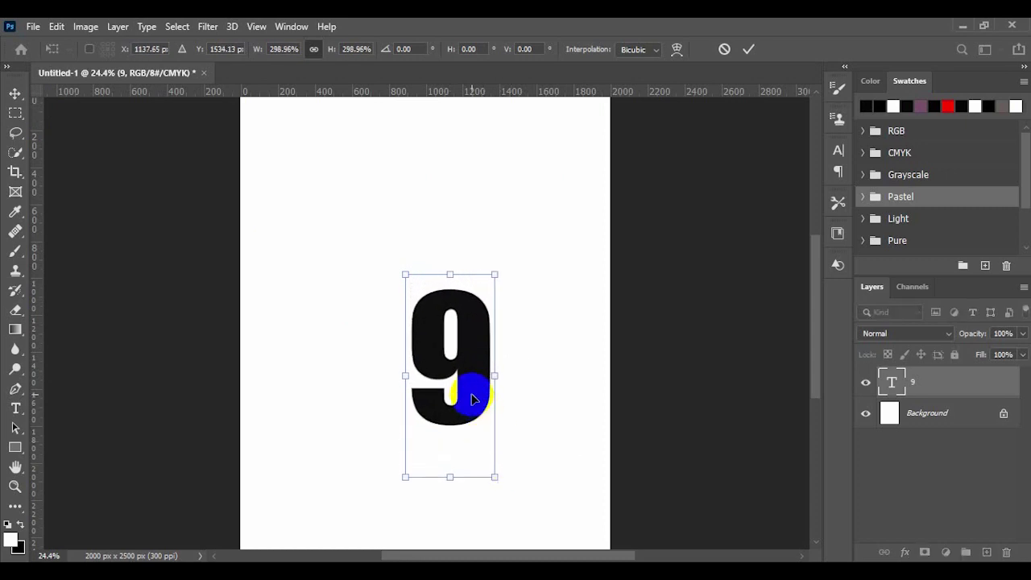
{"action": "left_click_drag", "start_coordinate": [472, 396], "coordinate": [451, 297]}
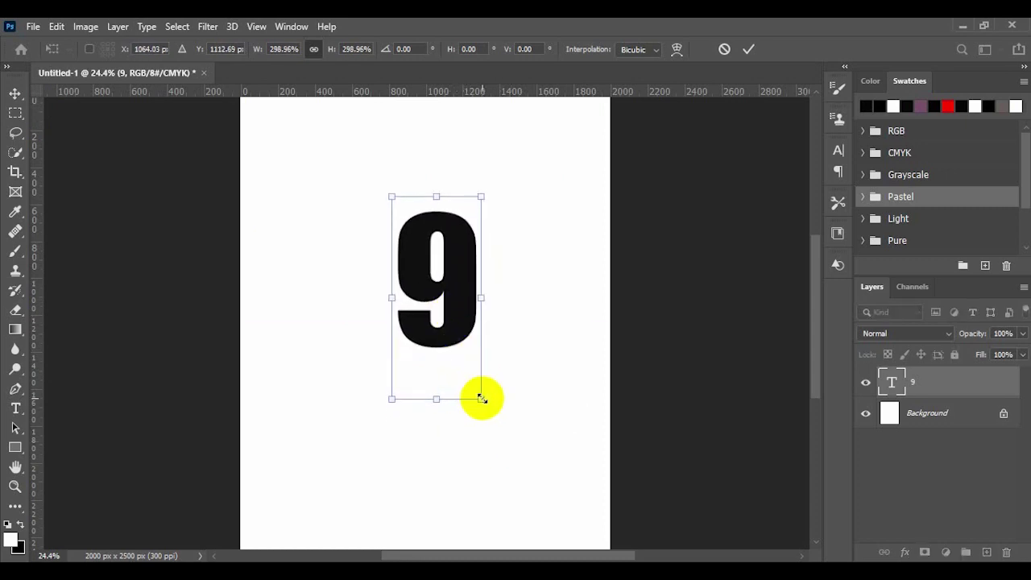
{"action": "left_click_drag", "start_coordinate": [481, 398], "coordinate": [534, 519]}
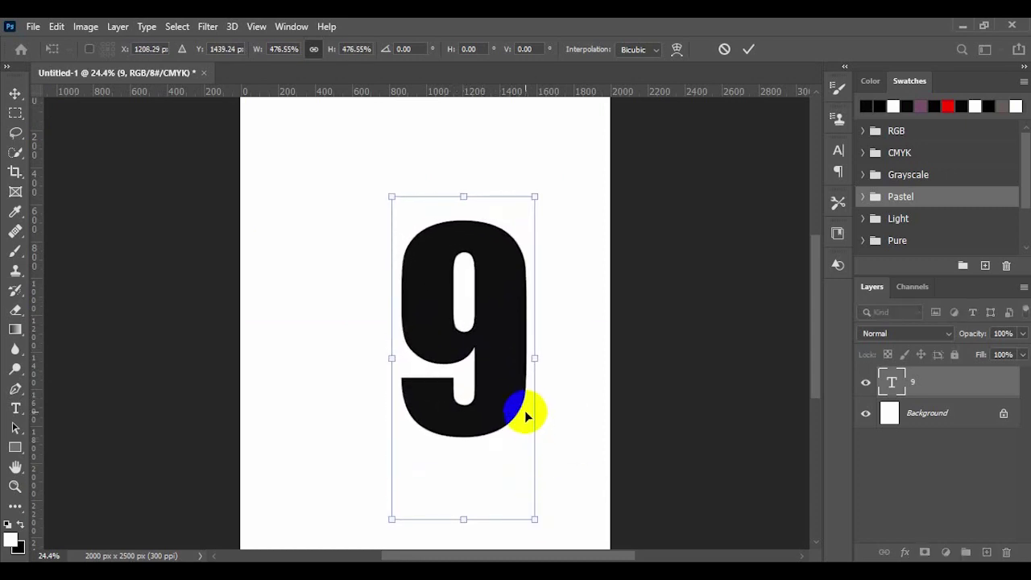
{"action": "left_click_drag", "start_coordinate": [524, 413], "coordinate": [464, 363]}
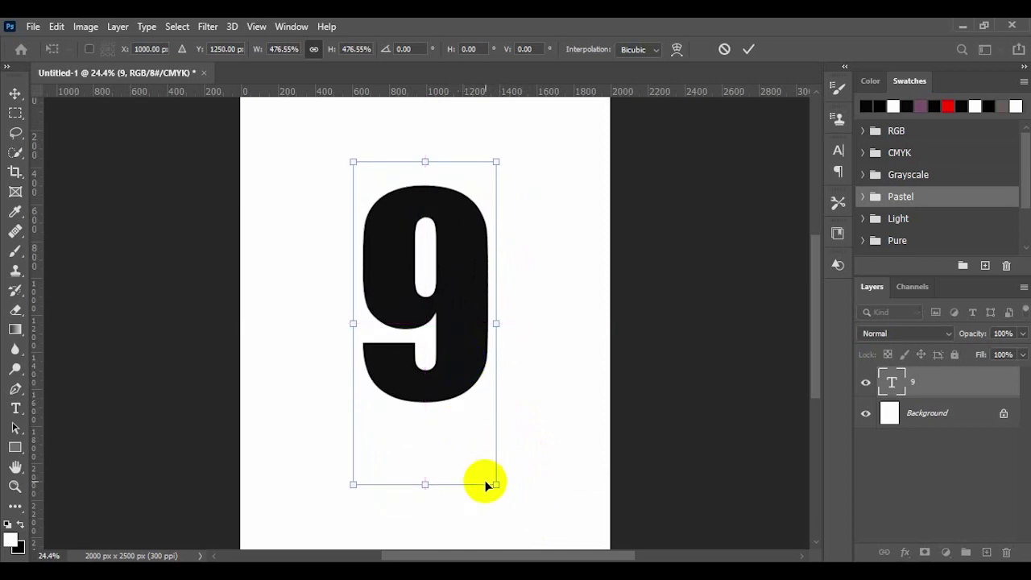
{"action": "left_click_drag", "start_coordinate": [494, 484], "coordinate": [527, 532]}
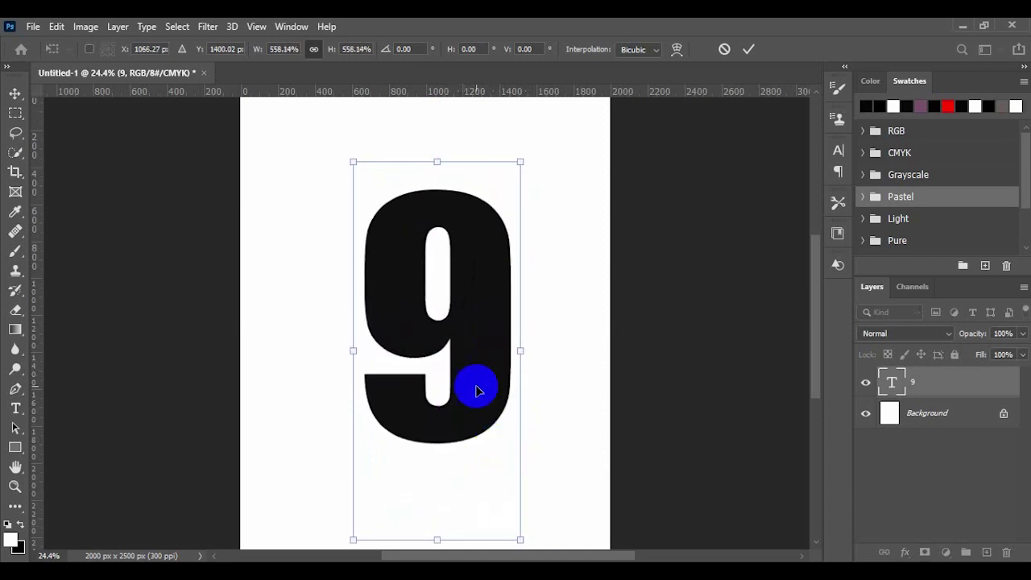
{"action": "mouse_move", "coordinate": [476, 386]}
{"action": "left_mouse_down"}
{"action": "mouse_move", "coordinate": [471, 368]}
{"action": "mouse_move", "coordinate": [497, 375]}
{"action": "left_mouse_up"}
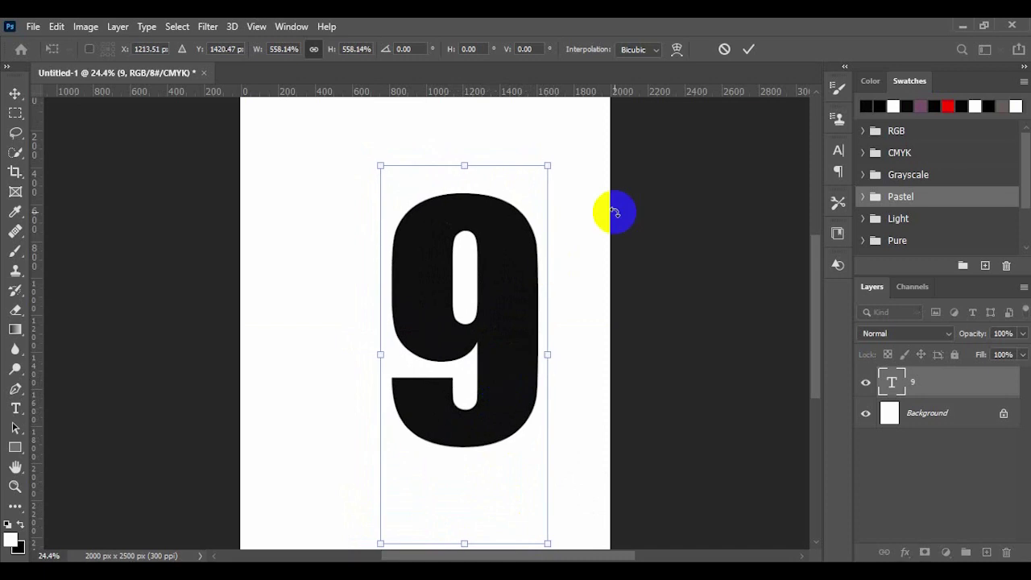
{"action": "left_click", "coordinate": [749, 52]}
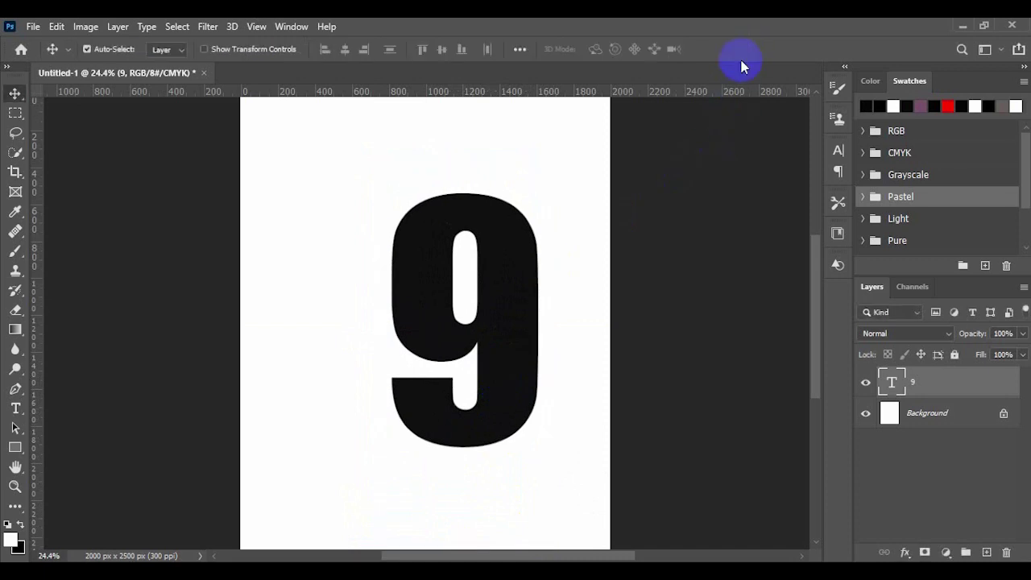
Open the image 2.jpg
{"action": "left_click", "coordinate": [39, 29]}
{"action": "left_click", "coordinate": [43, 52]}
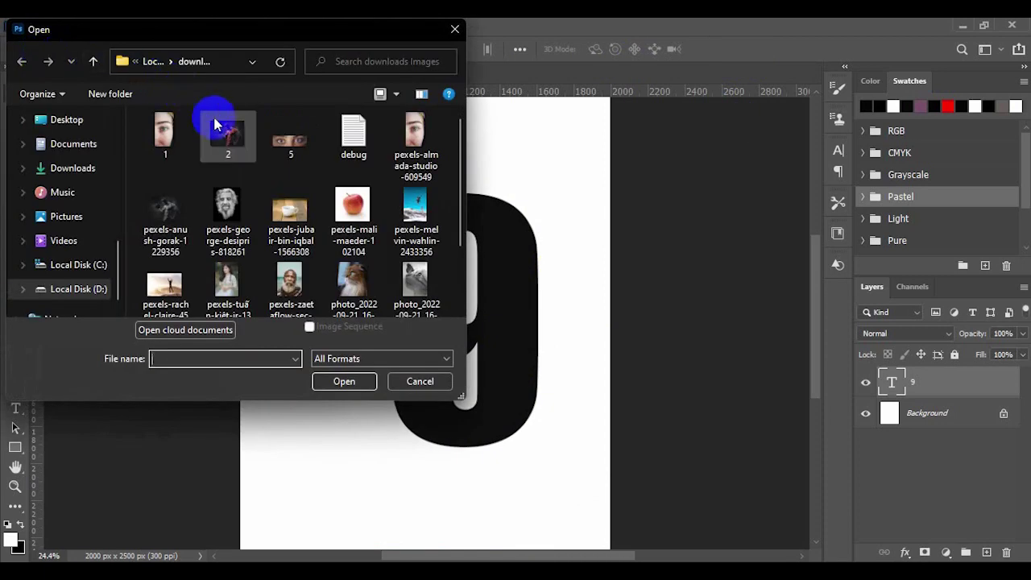
{"action": "left_click", "coordinate": [228, 143]}
{"action": "left_click", "coordinate": [342, 381]}
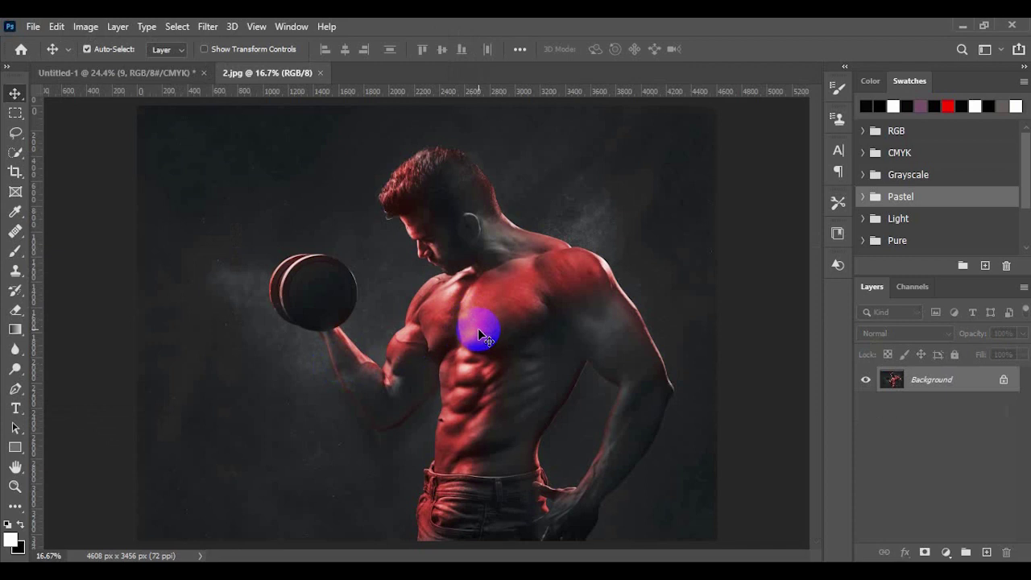
Select all of 2.jpg and drag it into Untitled-1 as a new layer
{"action": "scroll", "coordinate": [480, 328], "scroll_direction": "down", "scroll_amount": 4}
{"action": "scroll", "coordinate": [480, 328], "scroll_direction": "down", "scroll_amount": 1}
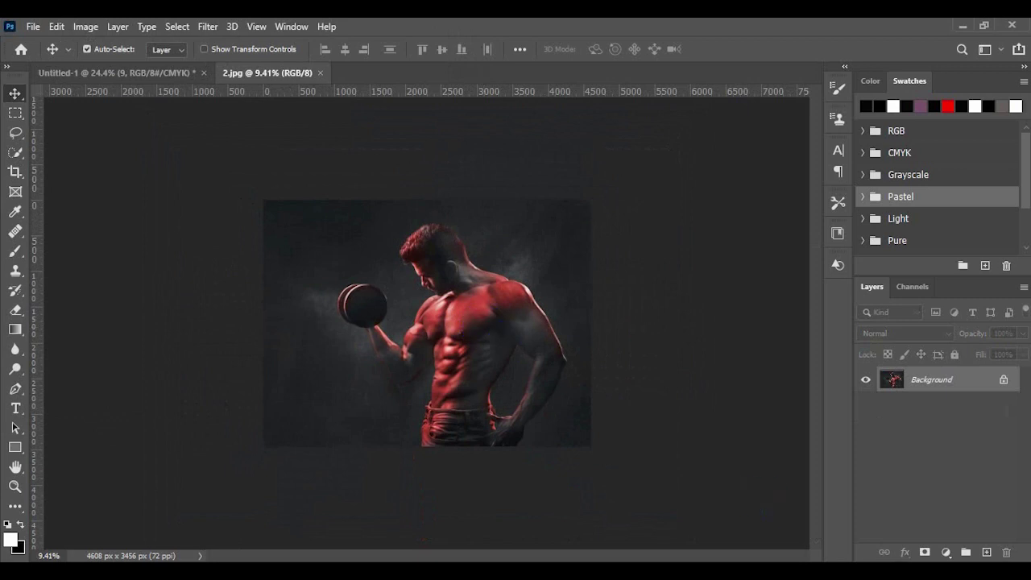
{"action": "key", "text": "ctrl+a"}
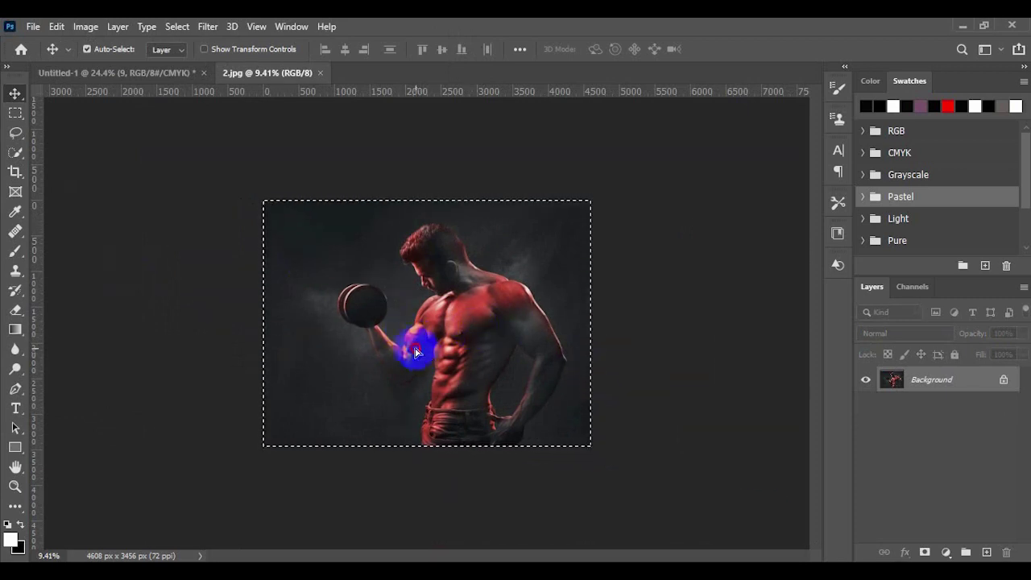
{"action": "mouse_move", "coordinate": [417, 352]}
{"action": "left_mouse_down"}
{"action": "mouse_move", "coordinate": [181, 75]}
{"action": "mouse_move", "coordinate": [421, 302]}
{"action": "left_mouse_up"}
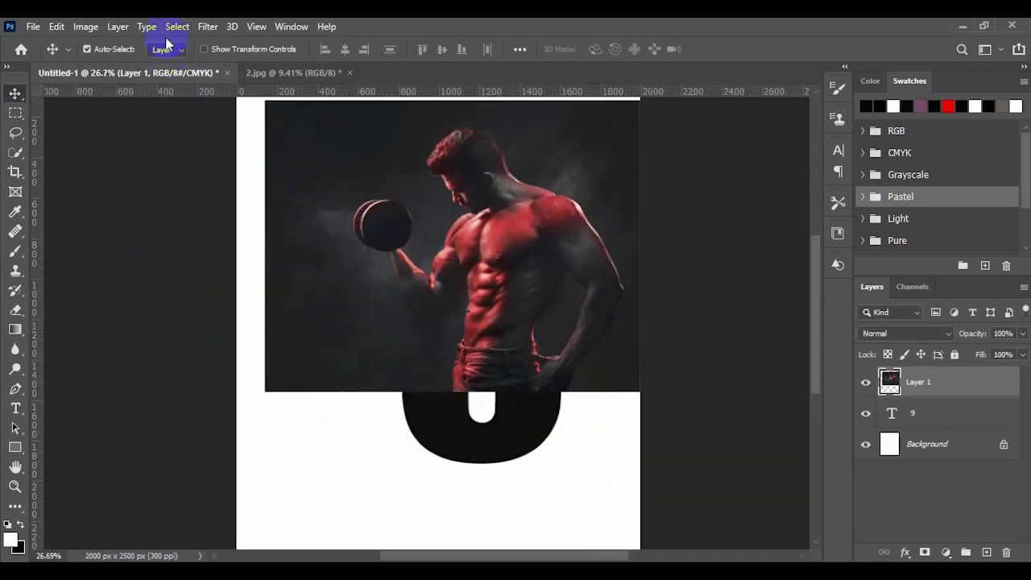
Auto-select the man with Select Subject and tidy the edge under the armpit
{"action": "left_click", "coordinate": [174, 28]}
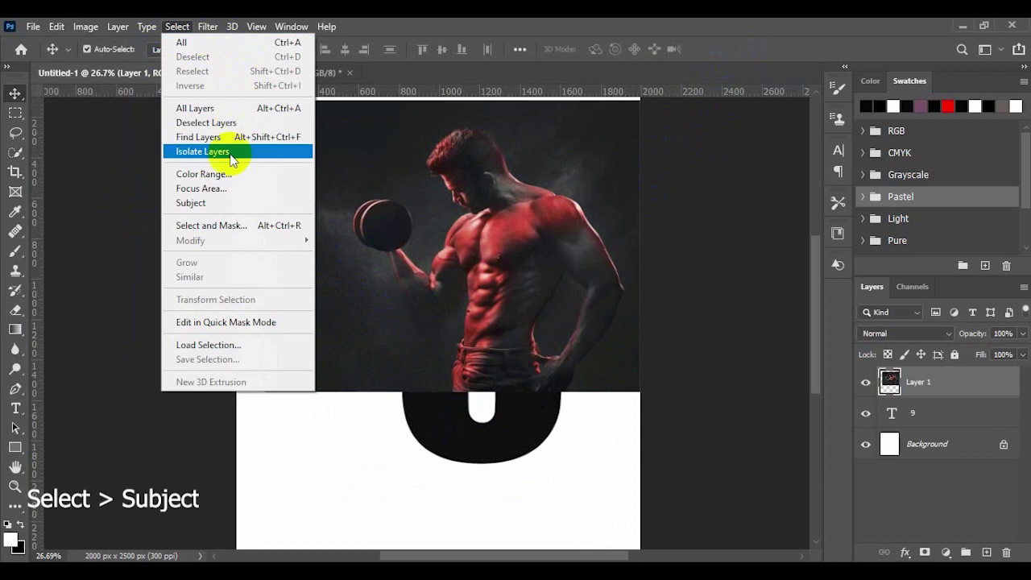
{"action": "left_click", "coordinate": [223, 203]}
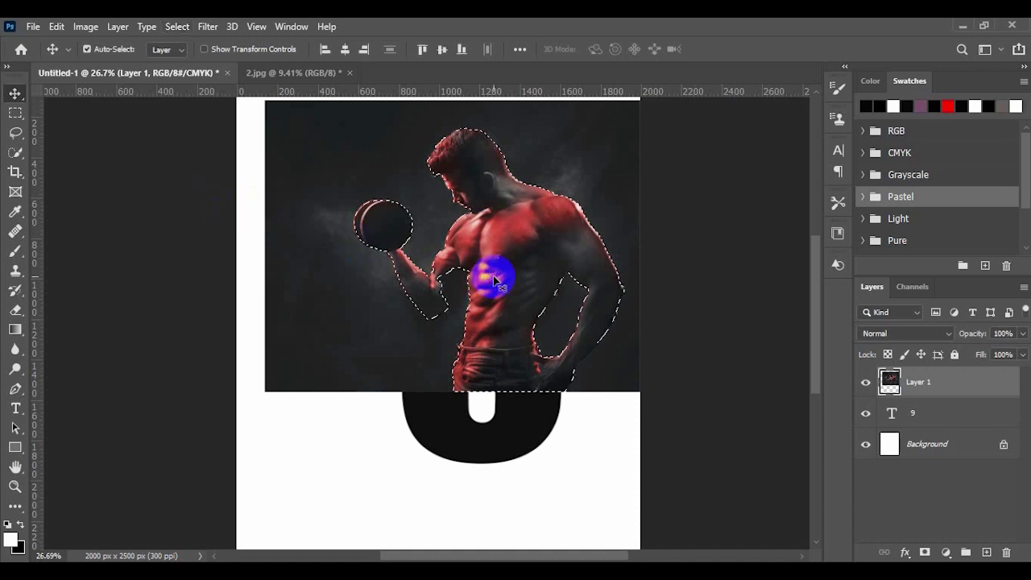
{"action": "scroll", "coordinate": [368, 258], "scroll_direction": "up", "scroll_amount": 3}
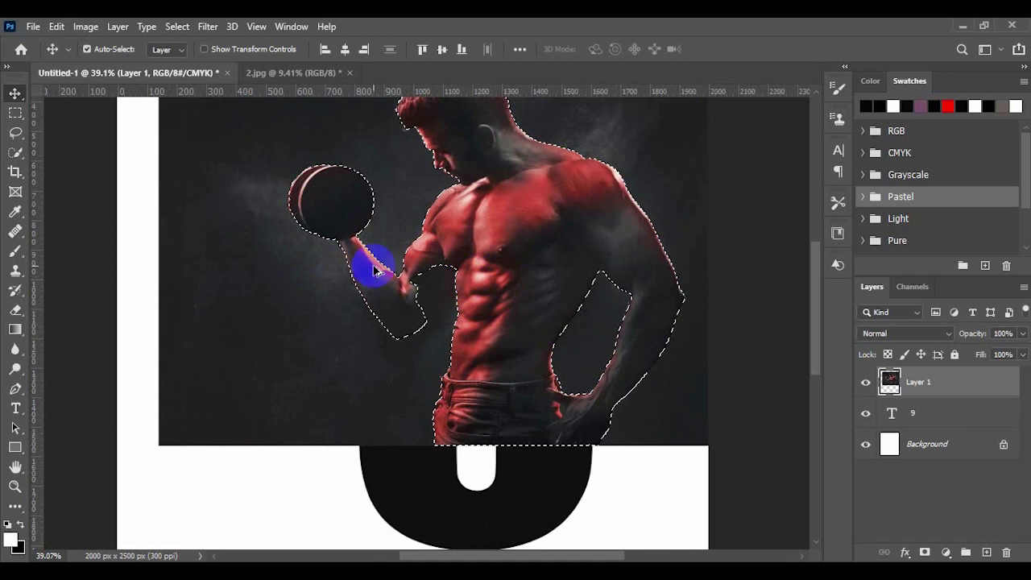
{"action": "scroll", "coordinate": [421, 271], "scroll_direction": "up", "scroll_amount": 3}
{"action": "scroll", "coordinate": [421, 278], "scroll_direction": "up", "scroll_amount": 2}
{"action": "scroll", "coordinate": [421, 278], "scroll_direction": "up", "scroll_amount": 3}
{"action": "scroll", "coordinate": [422, 279], "scroll_direction": "up", "scroll_amount": 1}
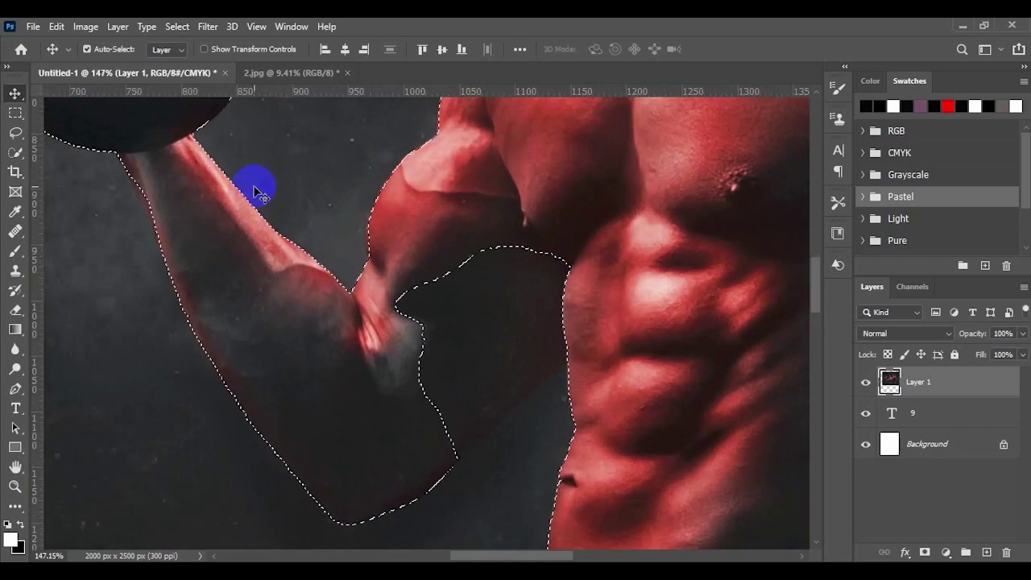
{"action": "left_click", "coordinate": [20, 153]}
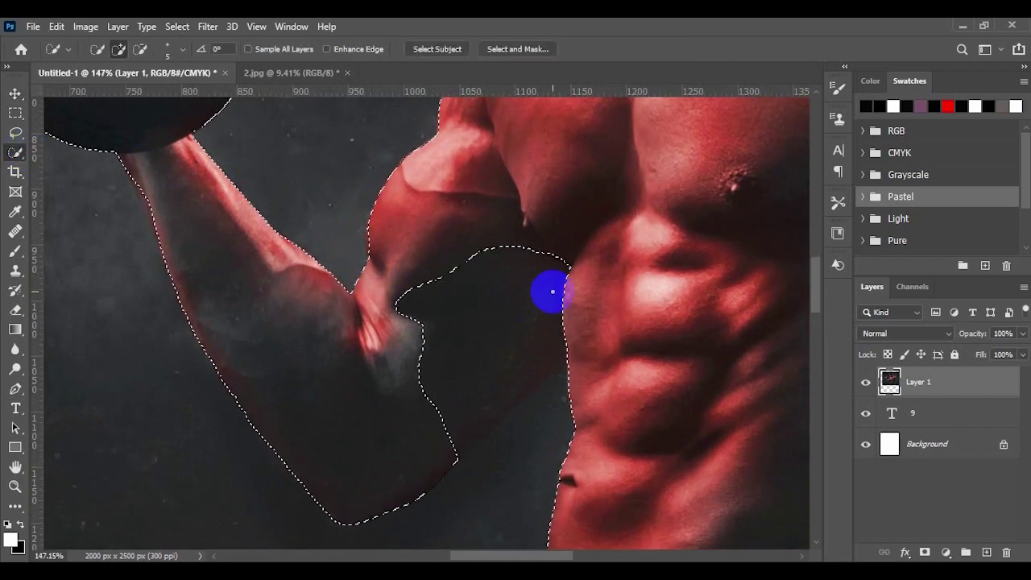
{"action": "mouse_move", "coordinate": [525, 241]}
{"action": "left_mouse_down"}
{"action": "mouse_move", "coordinate": [548, 249]}
{"action": "mouse_move", "coordinate": [486, 282]}
{"action": "mouse_move", "coordinate": [489, 302]}
{"action": "mouse_move", "coordinate": [527, 292]}
{"action": "mouse_move", "coordinate": [499, 281]}
{"action": "mouse_move", "coordinate": [451, 315]}
{"action": "left_mouse_up"}
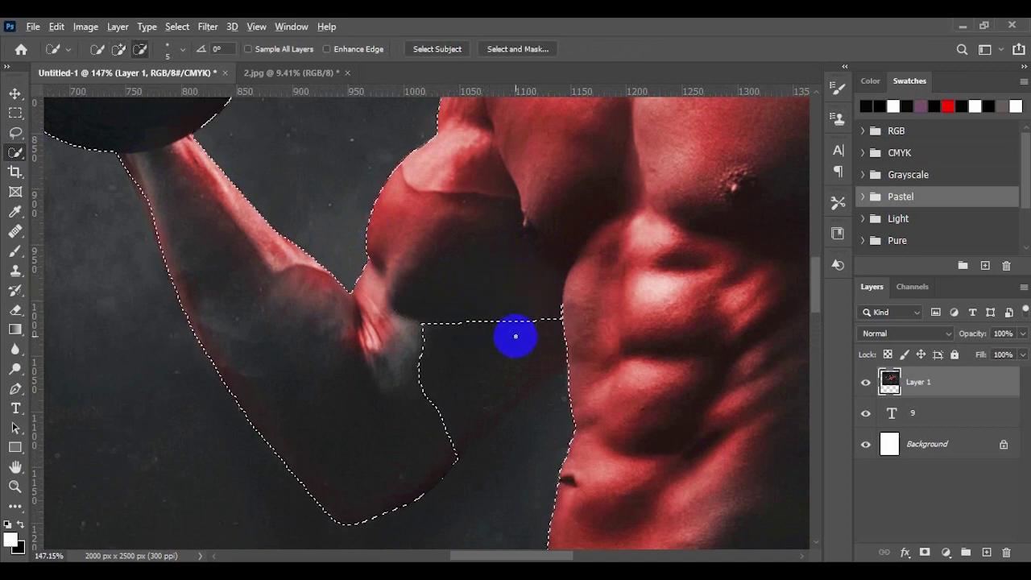
Refine the selection along the arm and trim the bulge beside the torso
{"action": "scroll", "coordinate": [511, 339], "scroll_direction": "up", "scroll_amount": 2}
{"action": "scroll", "coordinate": [520, 341], "scroll_direction": "up", "scroll_amount": 2}
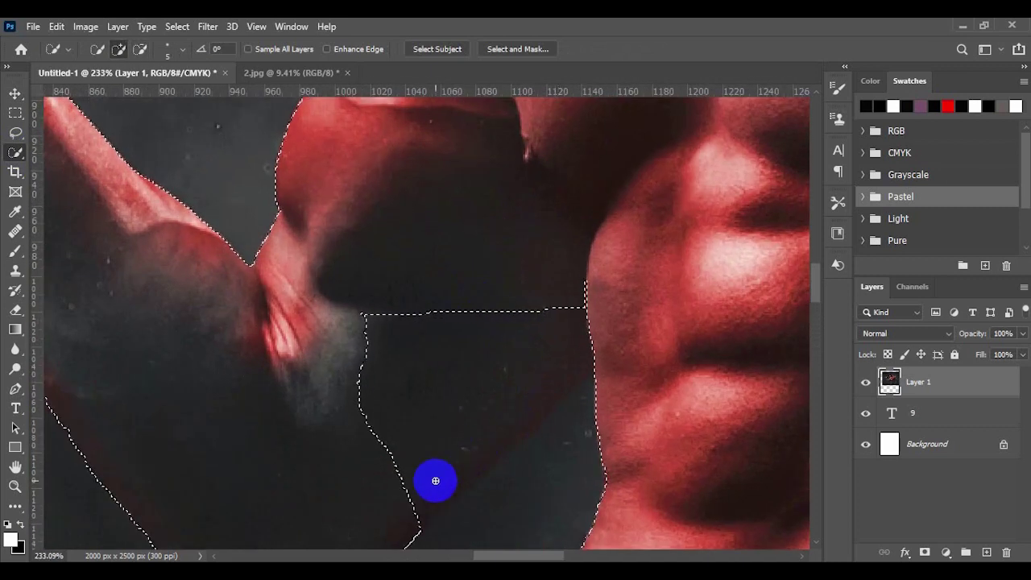
{"action": "mouse_move", "coordinate": [419, 502]}
{"action": "left_mouse_down"}
{"action": "mouse_move", "coordinate": [488, 474]}
{"action": "mouse_move", "coordinate": [579, 344]}
{"action": "mouse_move", "coordinate": [459, 432]}
{"action": "mouse_move", "coordinate": [438, 435]}
{"action": "left_mouse_up"}
{"action": "scroll", "coordinate": [488, 474], "scroll_direction": "down", "scroll_amount": 2}
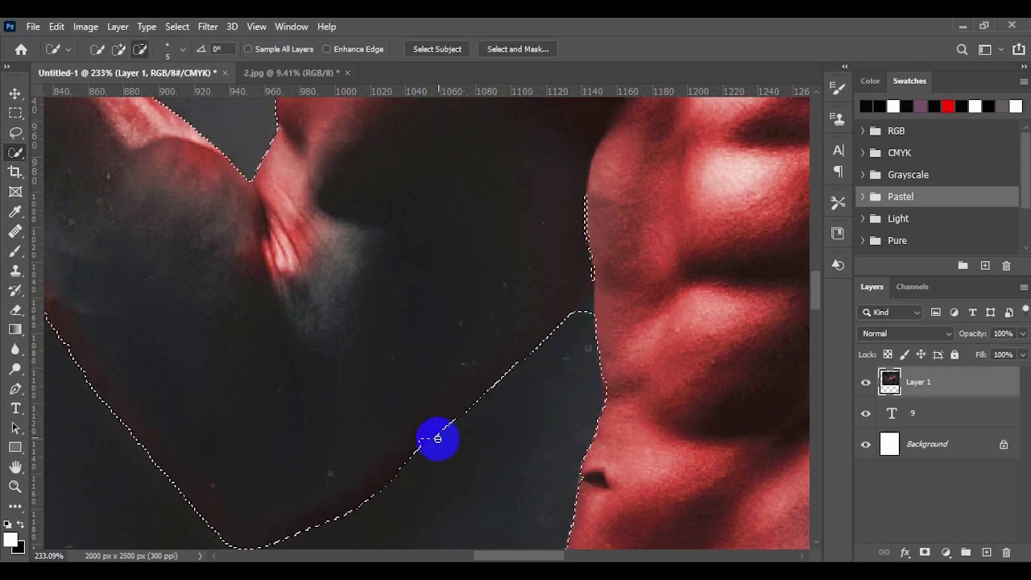
{"action": "mouse_move", "coordinate": [438, 436]}
{"action": "left_mouse_down"}
{"action": "mouse_move", "coordinate": [593, 218]}
{"action": "mouse_move", "coordinate": [592, 250]}
{"action": "mouse_move", "coordinate": [424, 438]}
{"action": "left_mouse_up"}
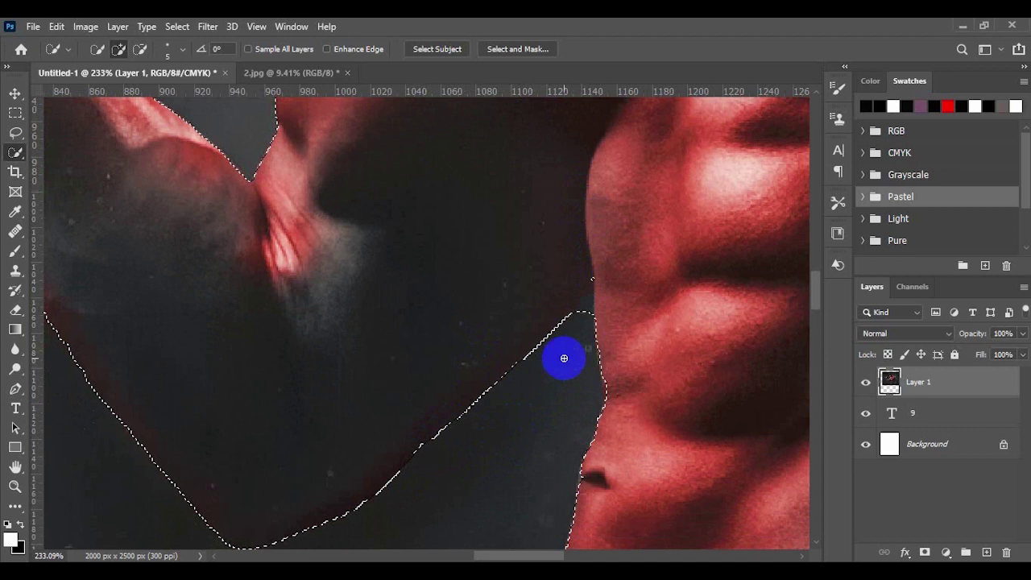
{"action": "scroll", "coordinate": [567, 350], "scroll_direction": "up", "scroll_amount": 2}
{"action": "scroll", "coordinate": [575, 345], "scroll_direction": "up", "scroll_amount": 3}
{"action": "scroll", "coordinate": [579, 344], "scroll_direction": "up", "scroll_amount": 3}
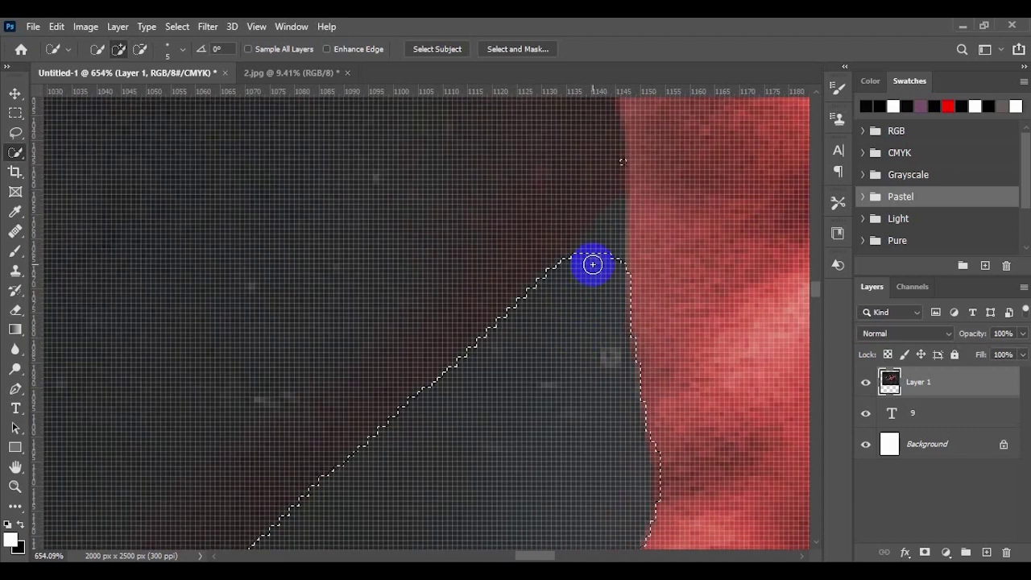
{"action": "left_click_drag", "start_coordinate": [596, 253], "coordinate": [608, 228]}
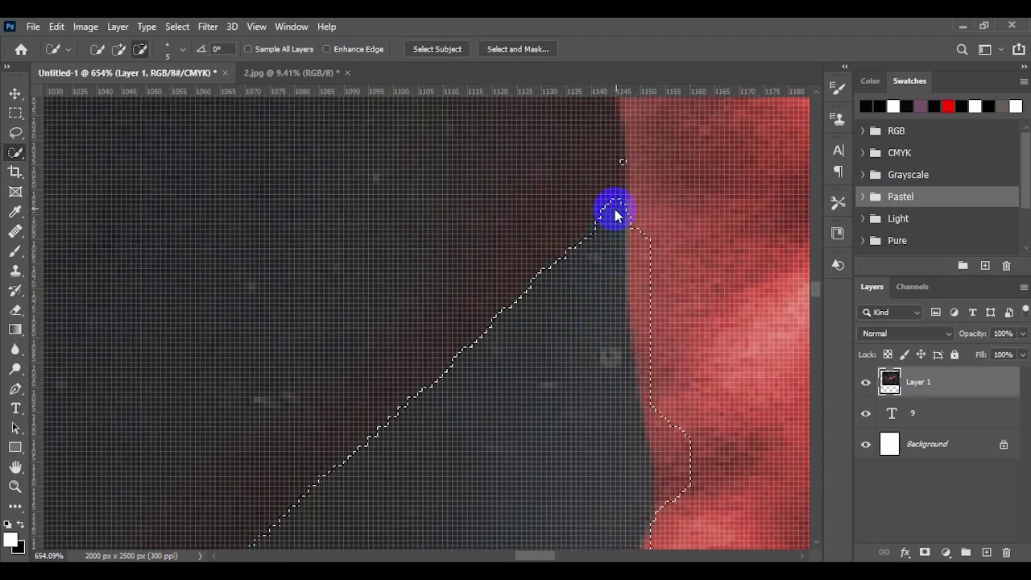
{"action": "left_click_drag", "start_coordinate": [610, 212], "coordinate": [596, 218]}
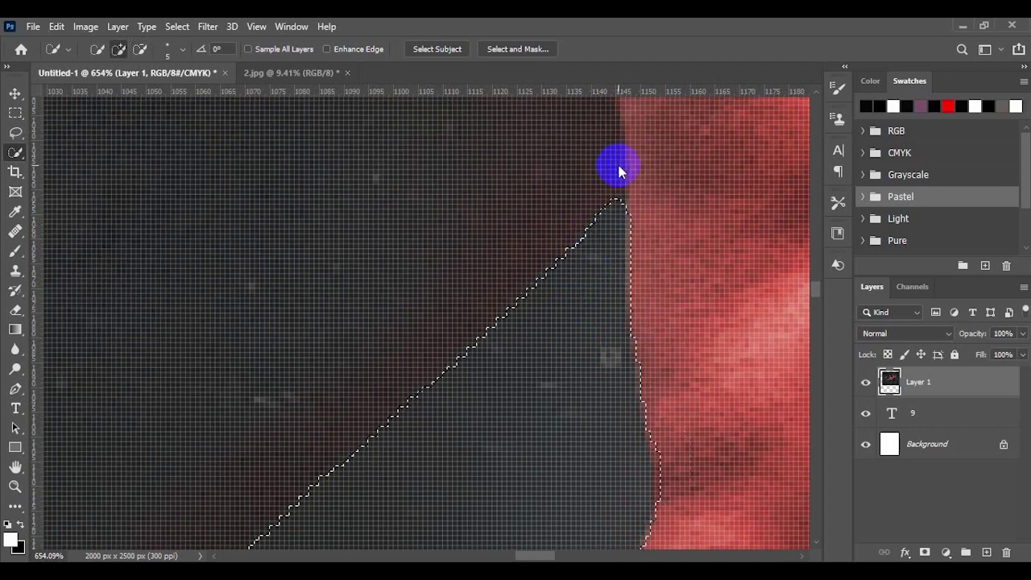
Add the dumbbell to the selection and refine its edges
{"action": "scroll", "coordinate": [610, 201], "scroll_direction": "down", "scroll_amount": 3, "text": "alt"}
{"action": "scroll", "coordinate": [610, 201], "scroll_direction": "down", "scroll_amount": 2, "text": "alt"}
{"action": "scroll", "coordinate": [609, 201], "scroll_direction": "down", "scroll_amount": 2, "text": "alt"}
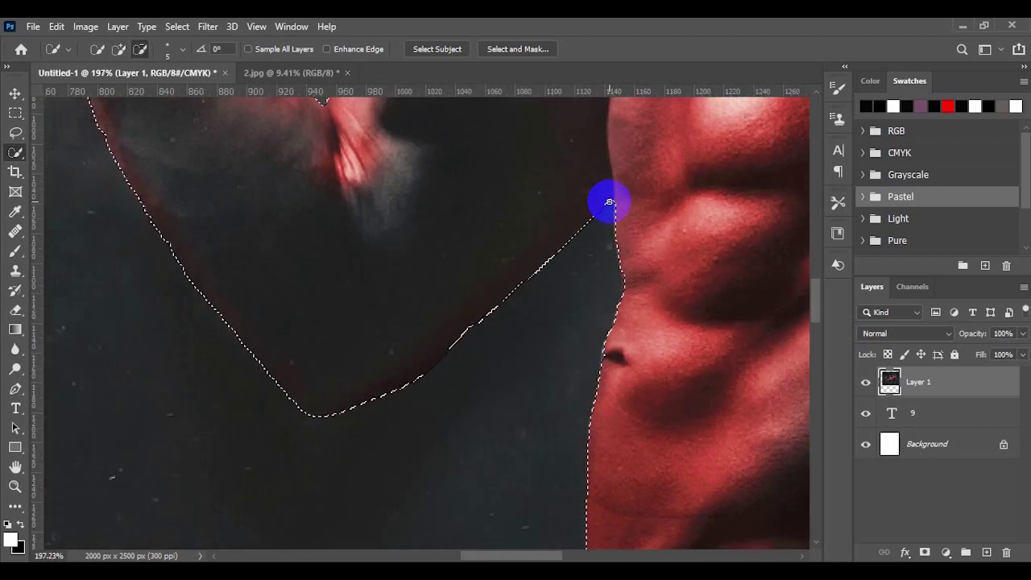
{"action": "scroll", "coordinate": [608, 207], "scroll_direction": "down", "scroll_amount": 2, "text": "alt"}
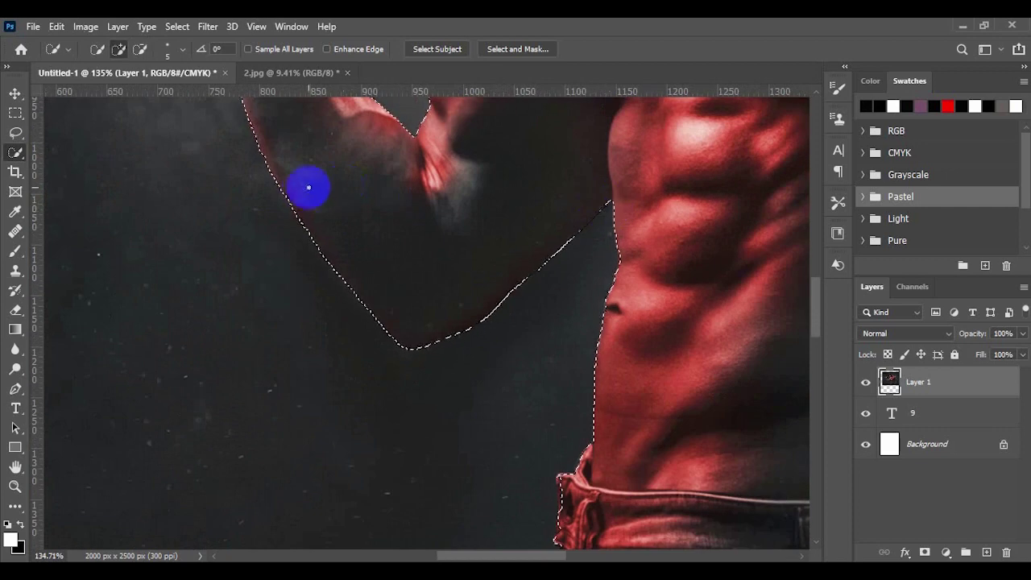
{"action": "scroll", "coordinate": [304, 189], "scroll_direction": "down", "scroll_amount": 3, "text": "alt"}
{"action": "scroll", "coordinate": [299, 190], "scroll_direction": "down", "scroll_amount": 2, "text": "alt"}
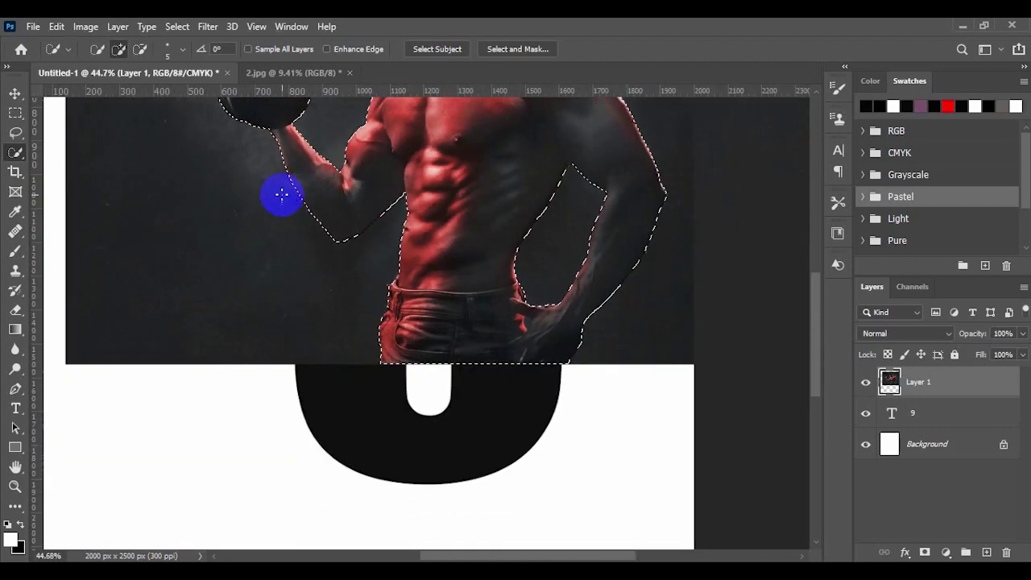
{"action": "scroll", "coordinate": [281, 196], "scroll_direction": "up", "scroll_amount": 2}
{"action": "left_click_drag", "start_coordinate": [246, 213], "coordinate": [265, 194]}
{"action": "scroll", "coordinate": [201, 242], "scroll_direction": "up", "scroll_amount": 2, "text": "alt"}
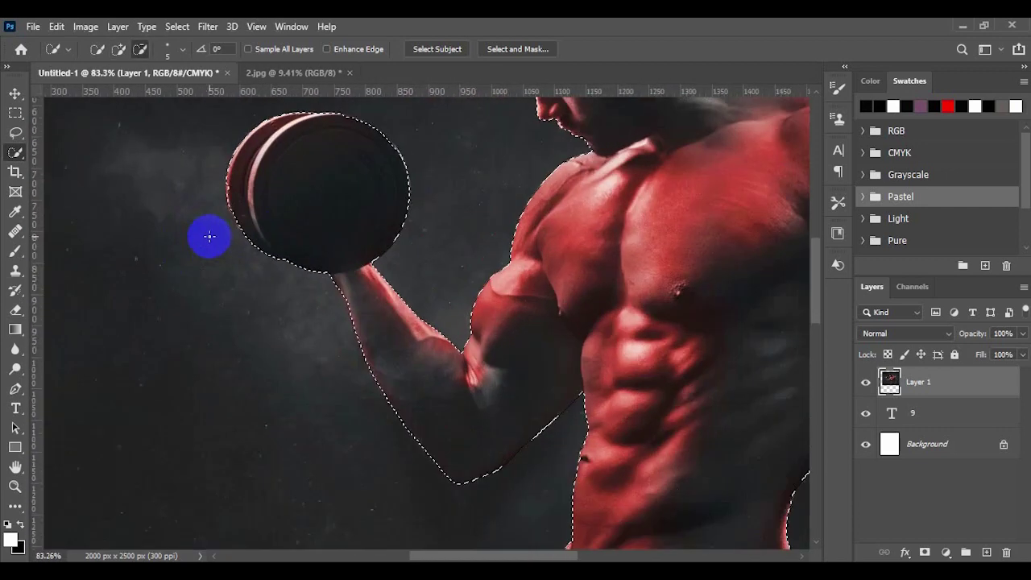
{"action": "scroll", "coordinate": [209, 233], "scroll_direction": "up", "scroll_amount": 2, "text": "alt"}
{"action": "scroll", "coordinate": [215, 226], "scroll_direction": "up", "scroll_amount": 2, "text": "alt"}
{"action": "scroll", "coordinate": [222, 229], "scroll_direction": "up", "scroll_amount": 1, "text": "alt"}
{"action": "scroll", "coordinate": [258, 225], "scroll_direction": "up", "scroll_amount": 1, "text": "alt"}
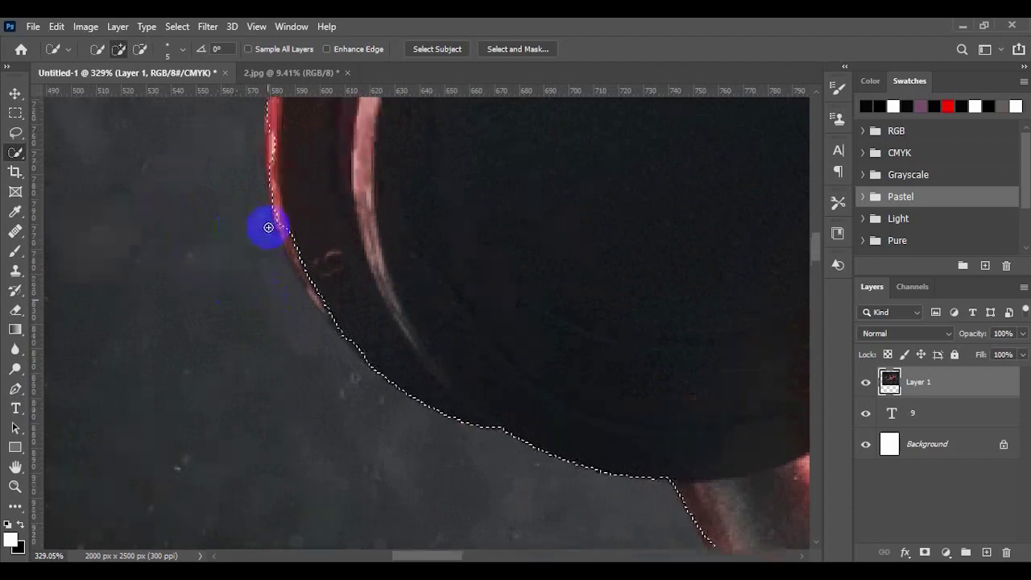
{"action": "scroll", "coordinate": [268, 224], "scroll_direction": "up", "scroll_amount": 1, "text": "alt"}
{"action": "scroll", "coordinate": [271, 216], "scroll_direction": "up", "scroll_amount": 1}
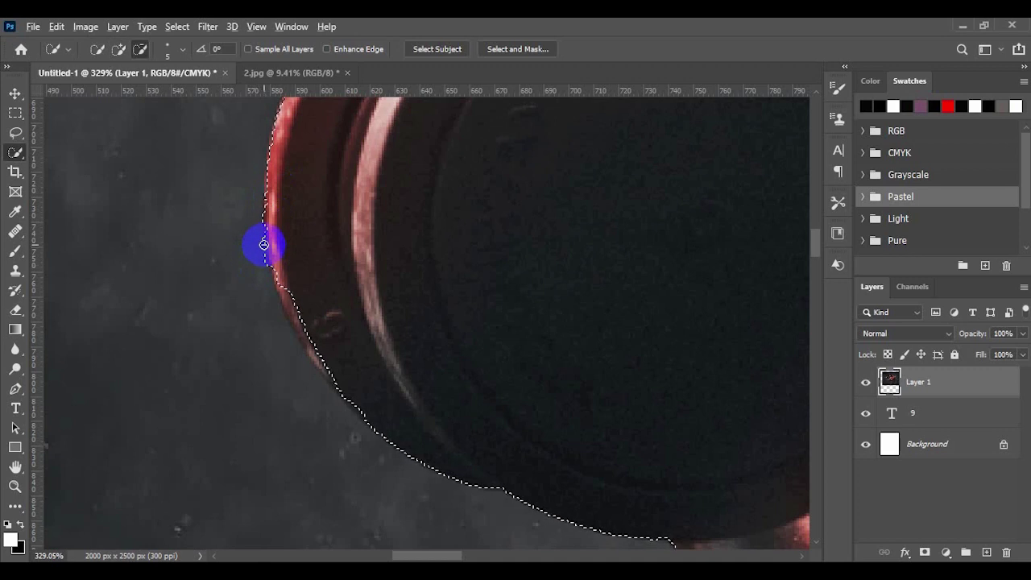
{"action": "left_click_drag", "start_coordinate": [262, 239], "coordinate": [267, 266]}
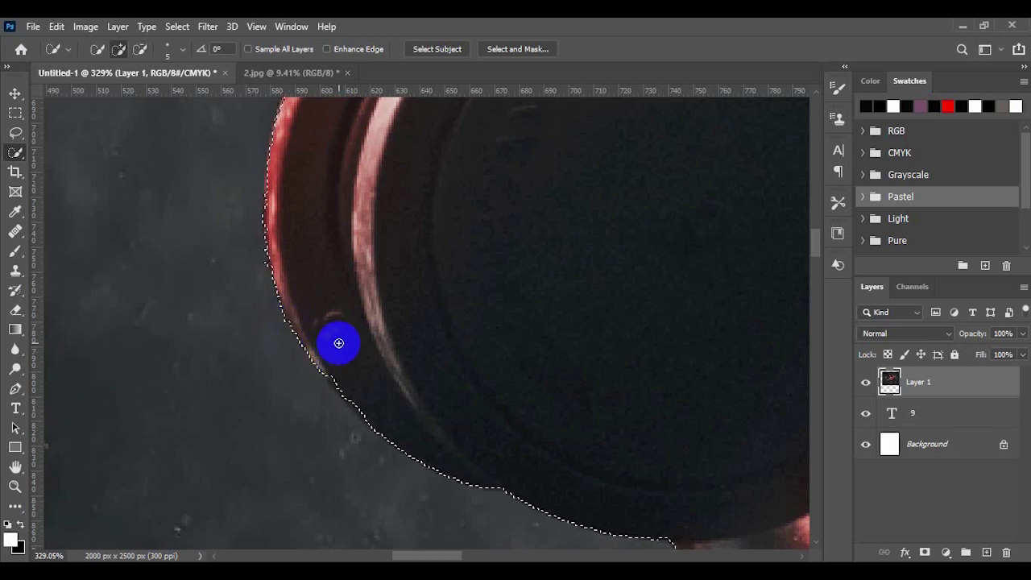
Adjust the selection around the waist and hand, removing a small background patch
{"action": "scroll", "coordinate": [338, 343], "scroll_direction": "down", "scroll_amount": 1}
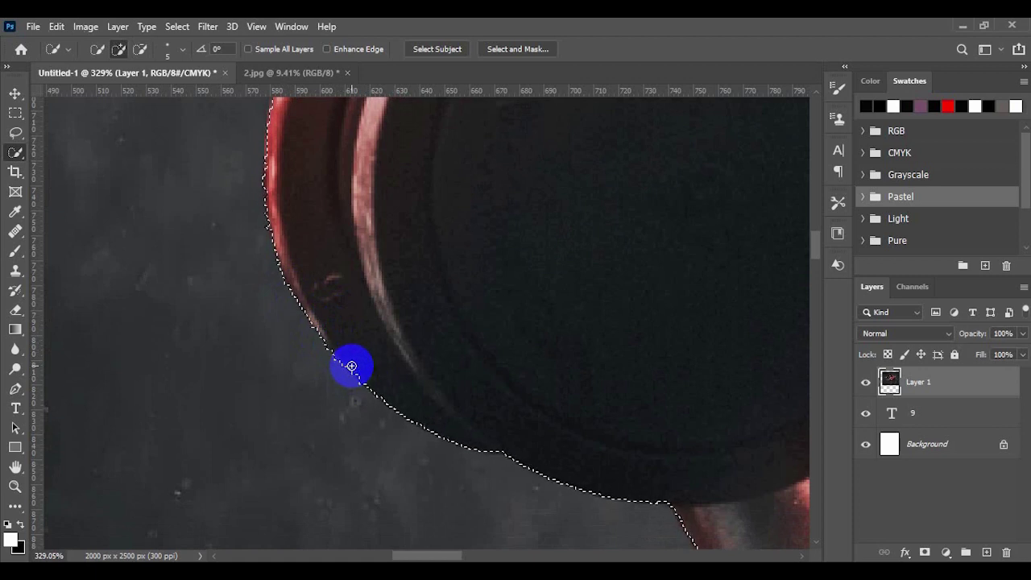
{"action": "scroll", "coordinate": [351, 366], "scroll_direction": "down", "scroll_amount": 3}
{"action": "scroll", "coordinate": [355, 365], "scroll_direction": "down", "scroll_amount": 2}
{"action": "scroll", "coordinate": [355, 364], "scroll_direction": "down", "scroll_amount": 2}
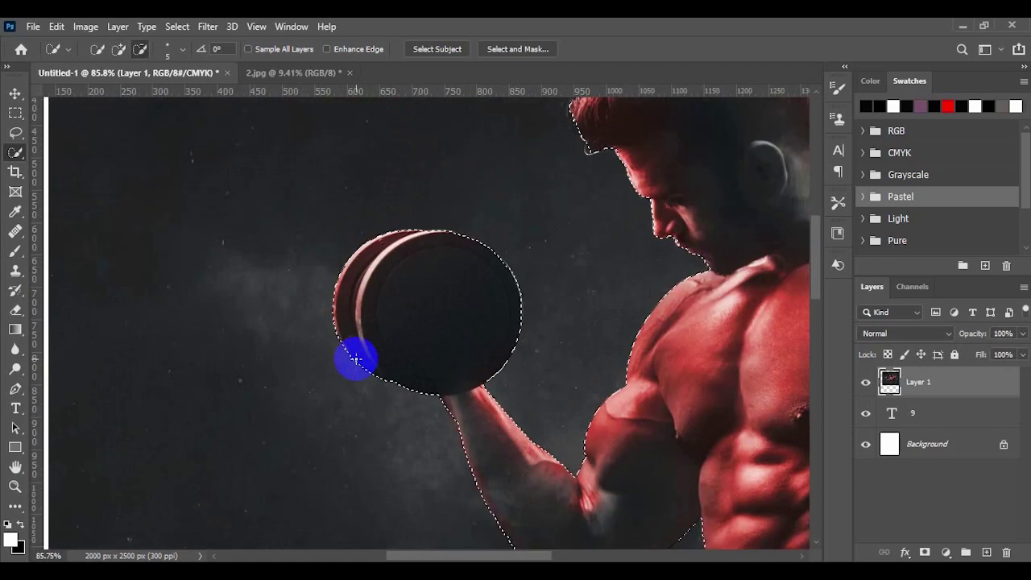
{"action": "scroll", "coordinate": [356, 363], "scroll_direction": "down", "scroll_amount": 2}
{"action": "scroll", "coordinate": [356, 364], "scroll_direction": "down", "scroll_amount": 2}
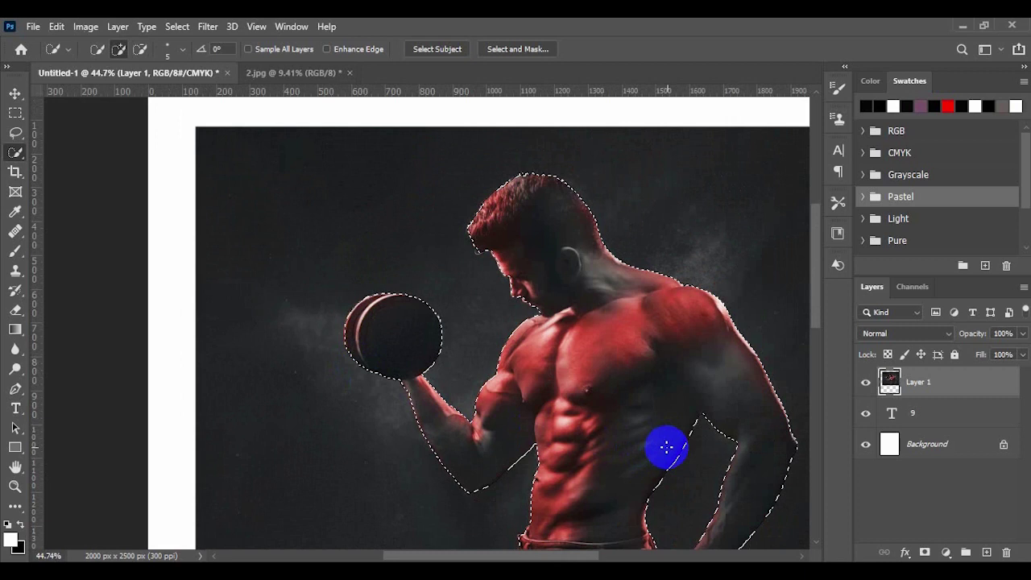
{"action": "scroll", "coordinate": [667, 449], "scroll_direction": "down", "scroll_amount": 2}
{"action": "left_click_drag", "start_coordinate": [667, 447], "coordinate": [677, 461]}
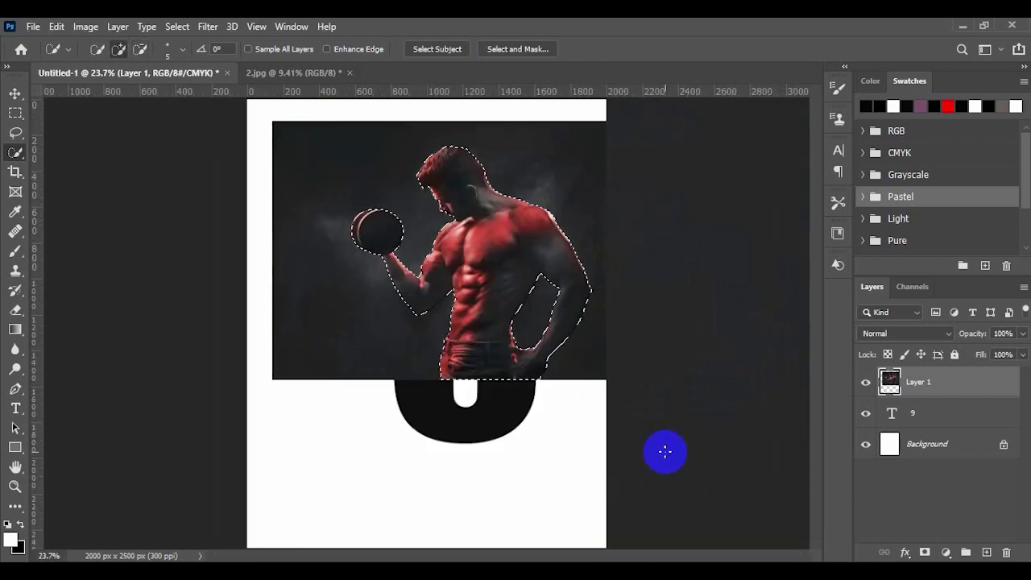
{"action": "scroll", "coordinate": [546, 362], "scroll_direction": "up", "scroll_amount": 3}
{"action": "scroll", "coordinate": [536, 368], "scroll_direction": "up", "scroll_amount": 2}
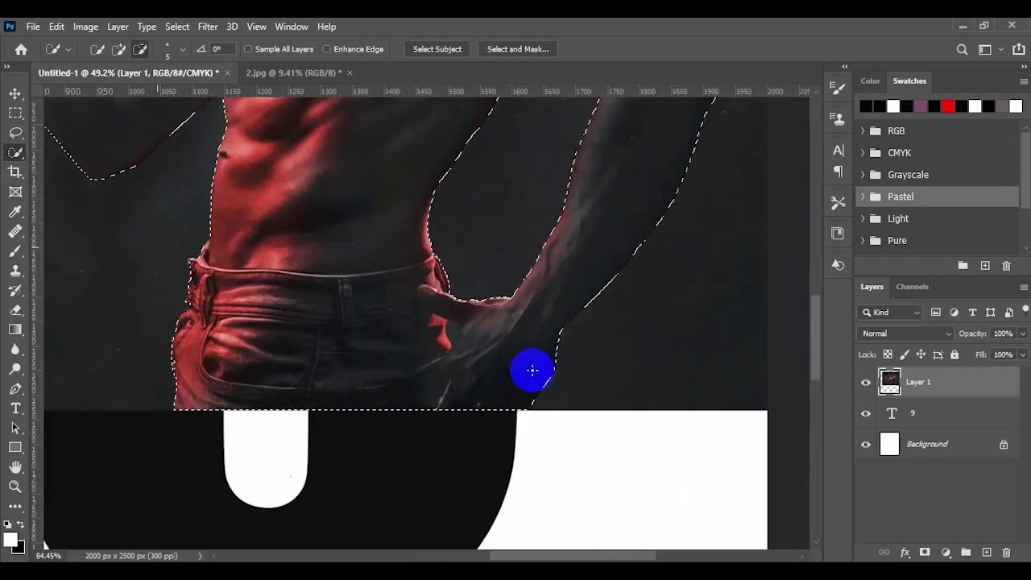
{"action": "scroll", "coordinate": [407, 362], "scroll_direction": "up", "scroll_amount": 2}
{"action": "scroll", "coordinate": [408, 361], "scroll_direction": "up", "scroll_amount": 2}
{"action": "scroll", "coordinate": [407, 362], "scroll_direction": "up", "scroll_amount": 2}
{"action": "scroll", "coordinate": [407, 362], "scroll_direction": "up", "scroll_amount": 1}
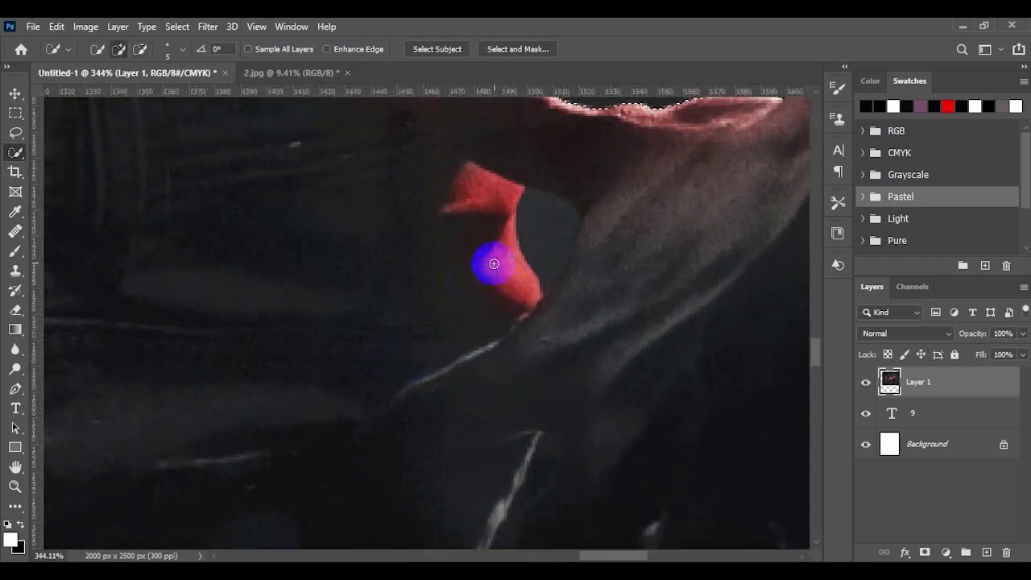
{"action": "mouse_move", "coordinate": [534, 219]}
{"action": "left_mouse_down"}
{"action": "mouse_move", "coordinate": [534, 196]}
{"action": "mouse_move", "coordinate": [541, 262]}
{"action": "mouse_move", "coordinate": [522, 217]}
{"action": "left_mouse_up"}
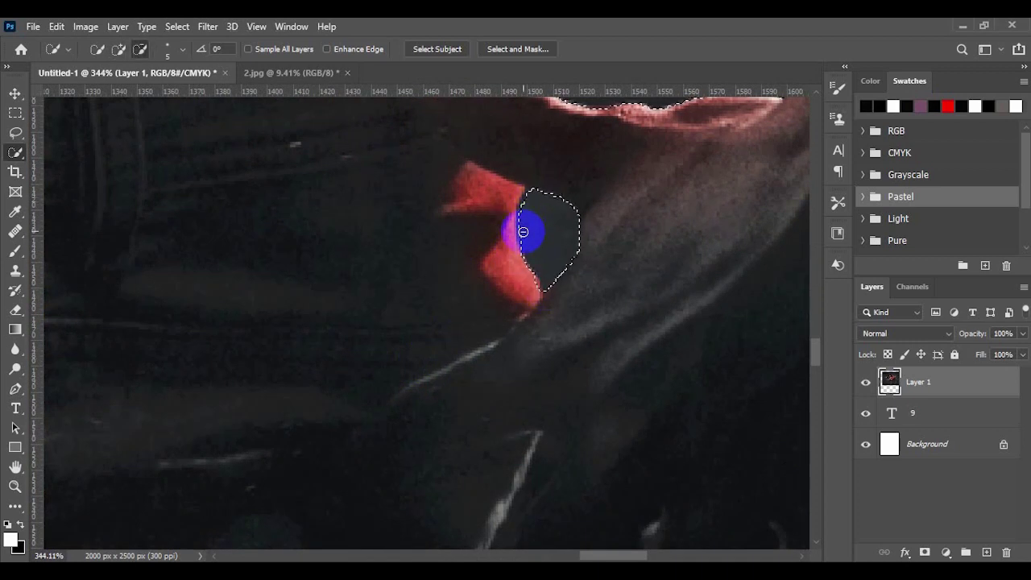
{"action": "scroll", "coordinate": [524, 225], "scroll_direction": "down", "scroll_amount": 7}
{"action": "scroll", "coordinate": [522, 235], "scroll_direction": "down", "scroll_amount": 5}
{"action": "scroll", "coordinate": [524, 242], "scroll_direction": "down", "scroll_amount": 5}
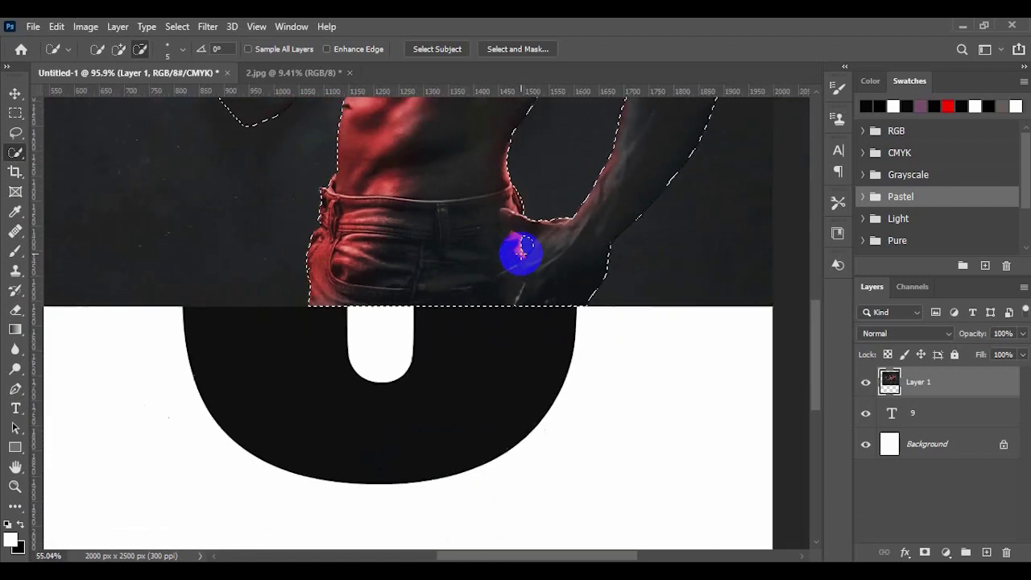
{"action": "scroll", "coordinate": [524, 253], "scroll_direction": "down", "scroll_amount": 5}
{"action": "scroll", "coordinate": [518, 253], "scroll_direction": "down", "scroll_amount": 4}
{"action": "scroll", "coordinate": [520, 256], "scroll_direction": "down", "scroll_amount": 2}
{"action": "scroll", "coordinate": [520, 272], "scroll_direction": "down", "scroll_amount": 1}
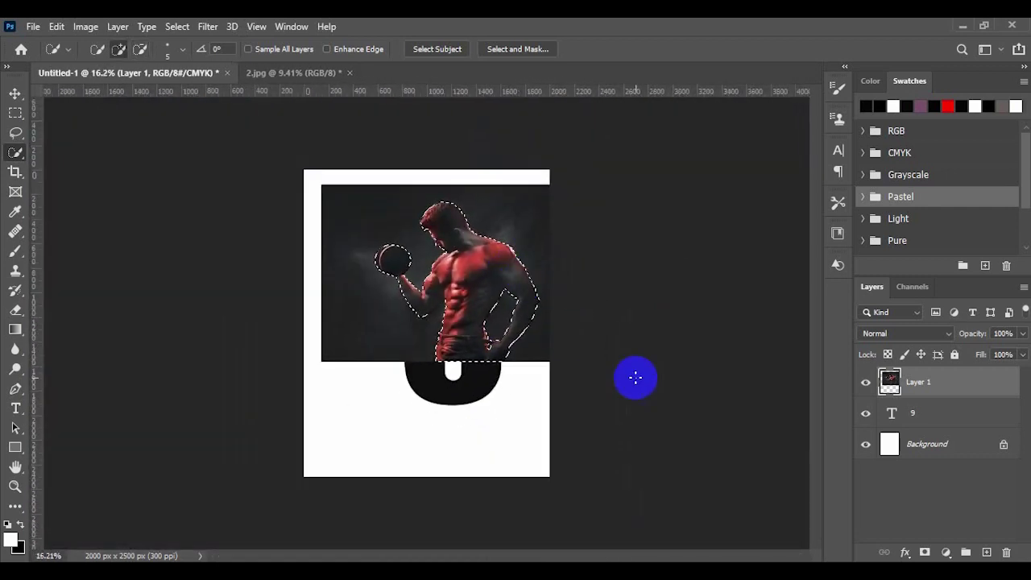
Add a layer mask hiding the photo background and move the man over the 9
{"action": "left_click", "coordinate": [922, 553]}
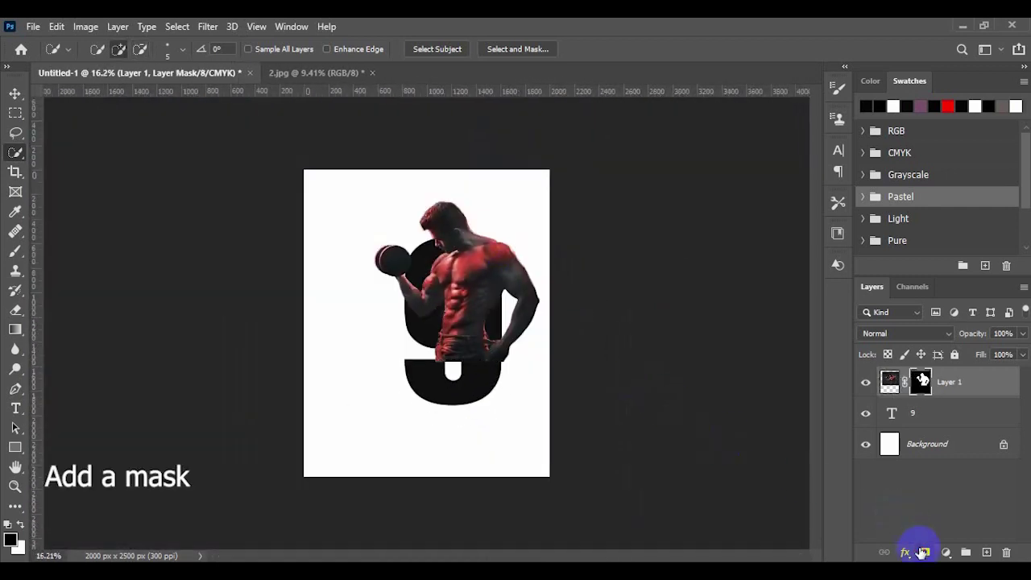
{"action": "left_click", "coordinate": [15, 94]}
{"action": "left_click_drag", "start_coordinate": [477, 263], "coordinate": [458, 282]}
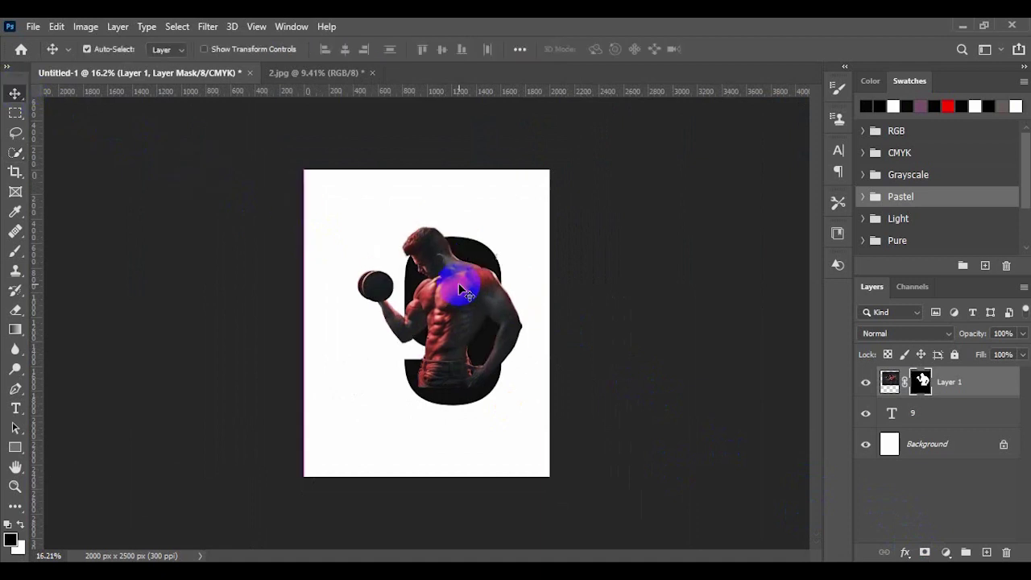
{"action": "scroll", "coordinate": [451, 303], "scroll_direction": "up", "scroll_amount": 3}
{"action": "scroll", "coordinate": [449, 302], "scroll_direction": "up", "scroll_amount": 1}
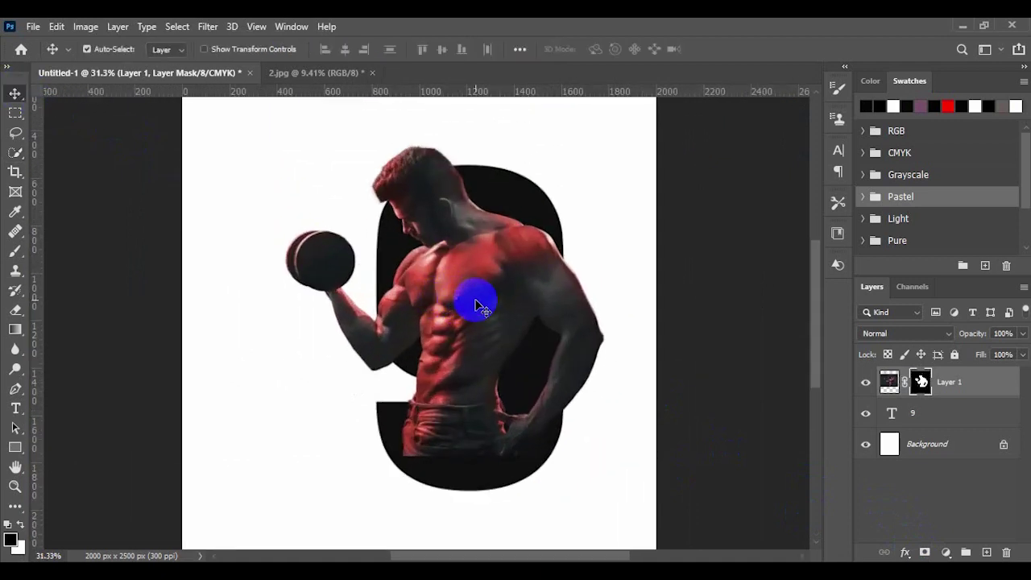
Scale the cut-out man to about 110% and reposition him centred over the 9
{"action": "key", "text": "ctrl+t"}
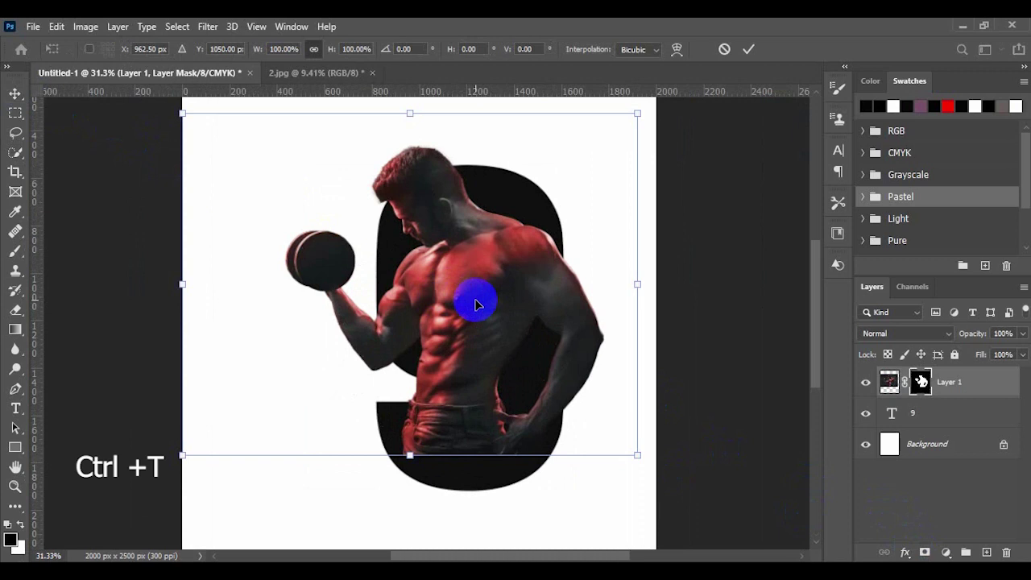
{"action": "left_click_drag", "start_coordinate": [636, 455], "coordinate": [649, 487]}
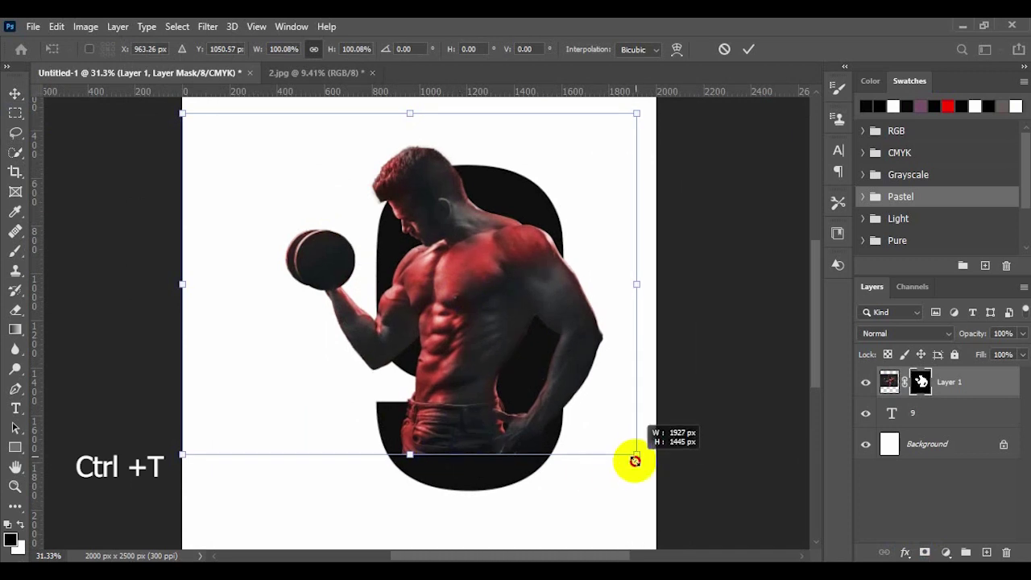
{"action": "mouse_move", "coordinate": [537, 397]}
{"action": "left_mouse_down"}
{"action": "mouse_move", "coordinate": [514, 385]}
{"action": "mouse_move", "coordinate": [512, 414]}
{"action": "left_mouse_up"}
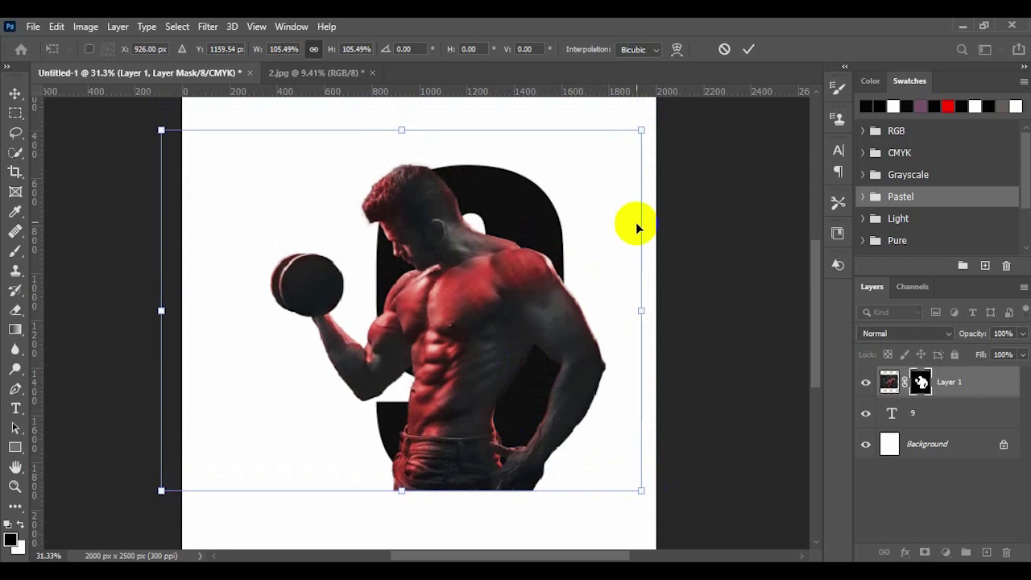
{"action": "left_click_drag", "start_coordinate": [641, 131], "coordinate": [652, 122]}
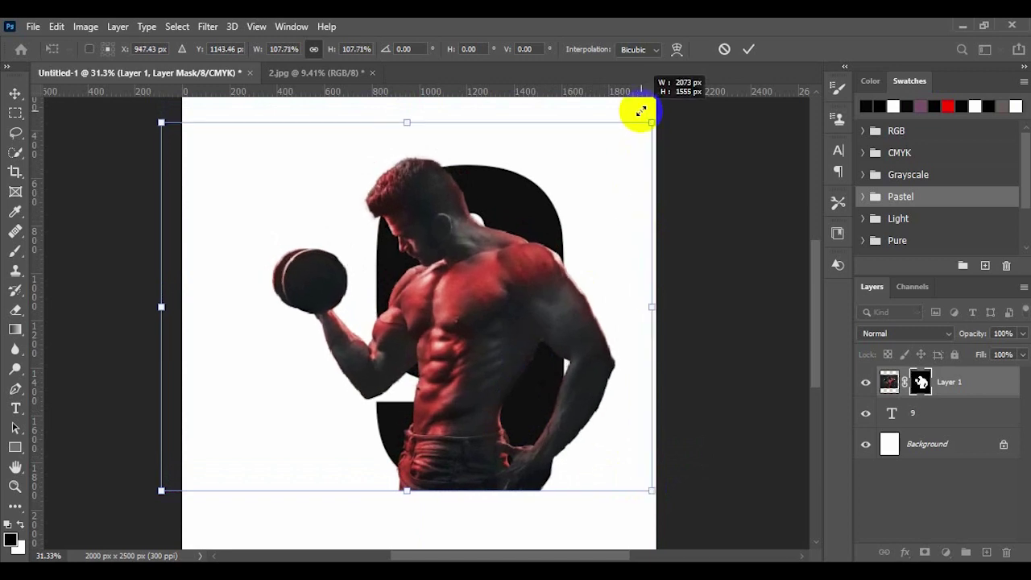
{"action": "mouse_move", "coordinate": [487, 322]}
{"action": "left_mouse_down"}
{"action": "mouse_move", "coordinate": [489, 307]}
{"action": "mouse_move", "coordinate": [480, 315]}
{"action": "left_mouse_up"}
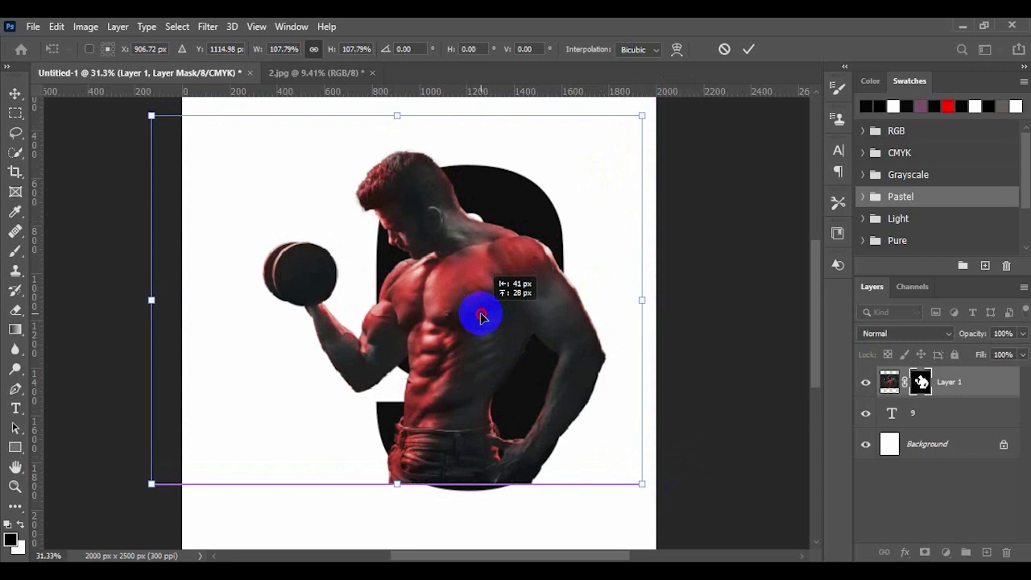
{"action": "left_click_drag", "start_coordinate": [480, 315], "coordinate": [482, 323]}
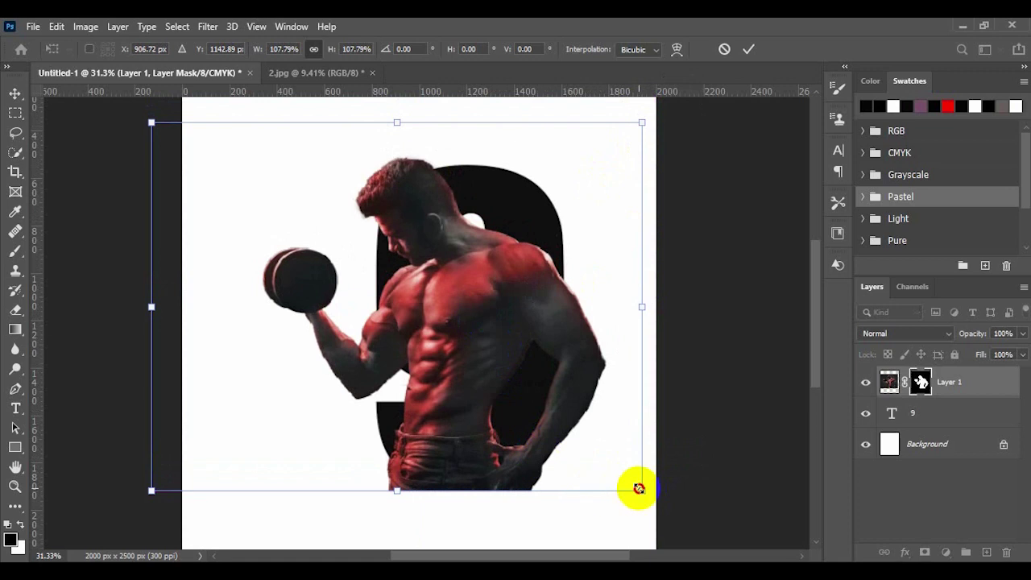
{"action": "left_click_drag", "start_coordinate": [638, 488], "coordinate": [653, 500]}
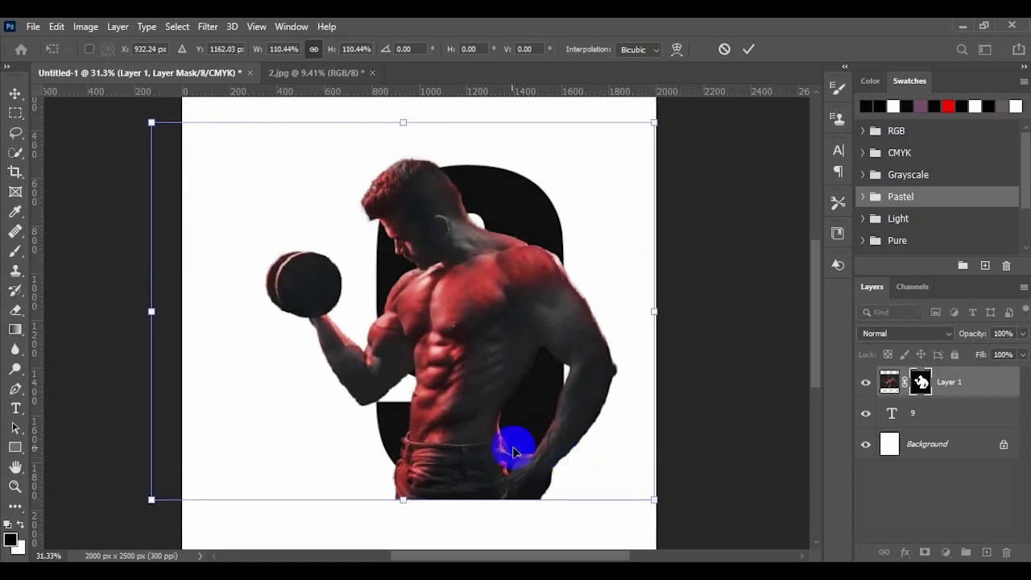
{"action": "left_click_drag", "start_coordinate": [492, 447], "coordinate": [487, 438]}
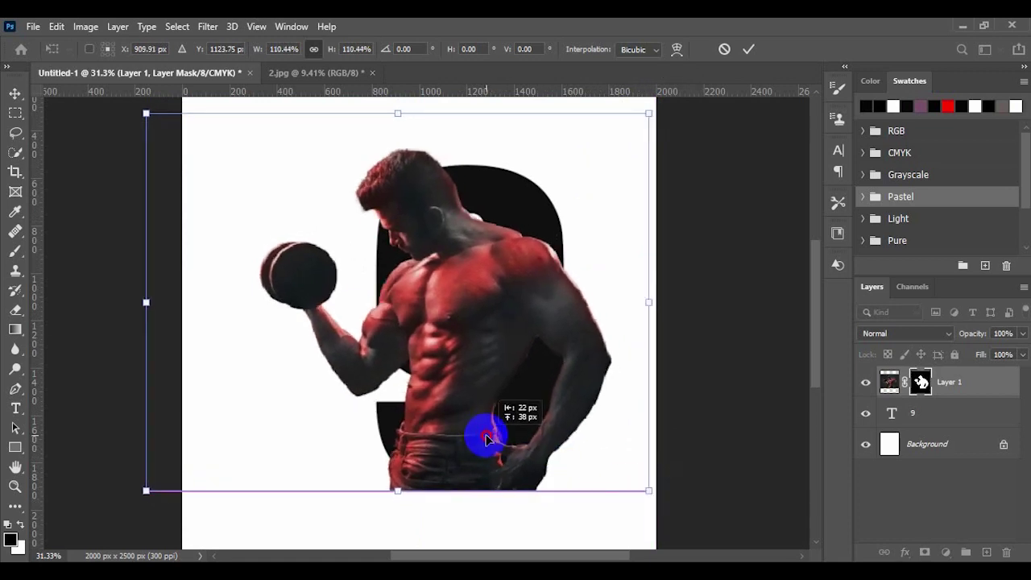
{"action": "left_click", "coordinate": [748, 54]}
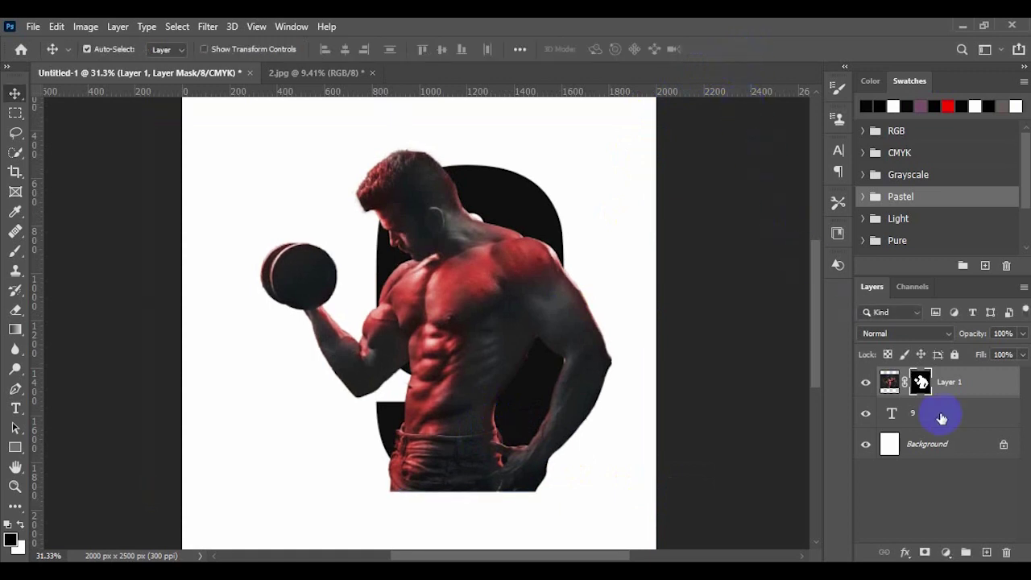
Duplicate Layer 1 and clip the original Layer 1 to the 9 text layer
{"action": "key", "text": "ctrl+j"}
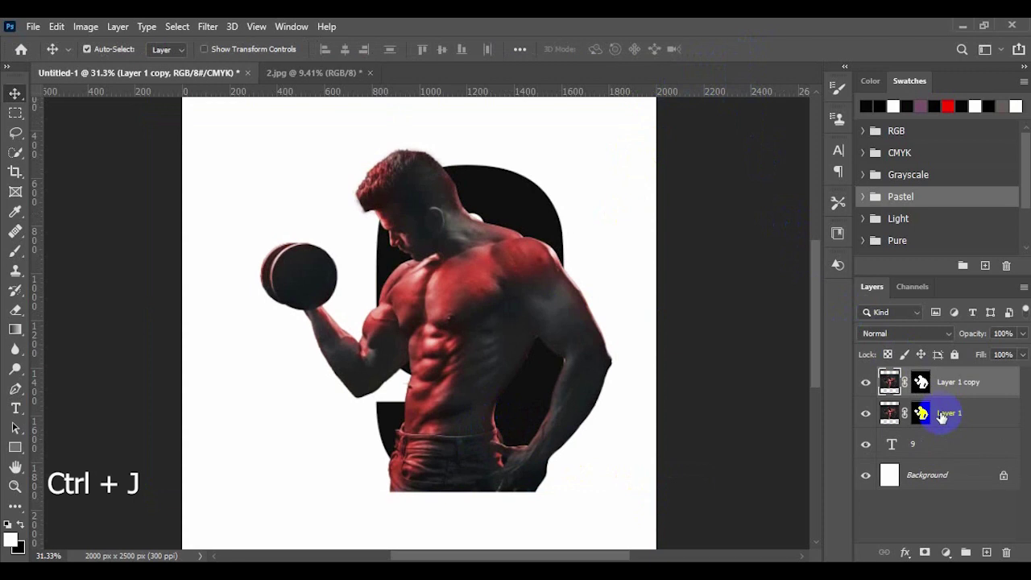
{"action": "left_click", "coordinate": [920, 414]}
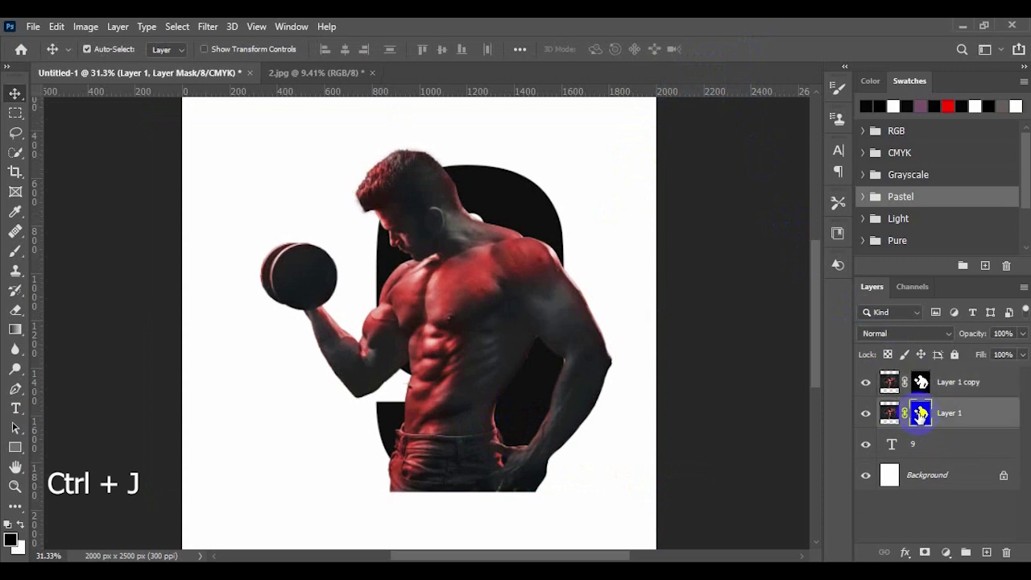
{"action": "right_click", "coordinate": [953, 417]}
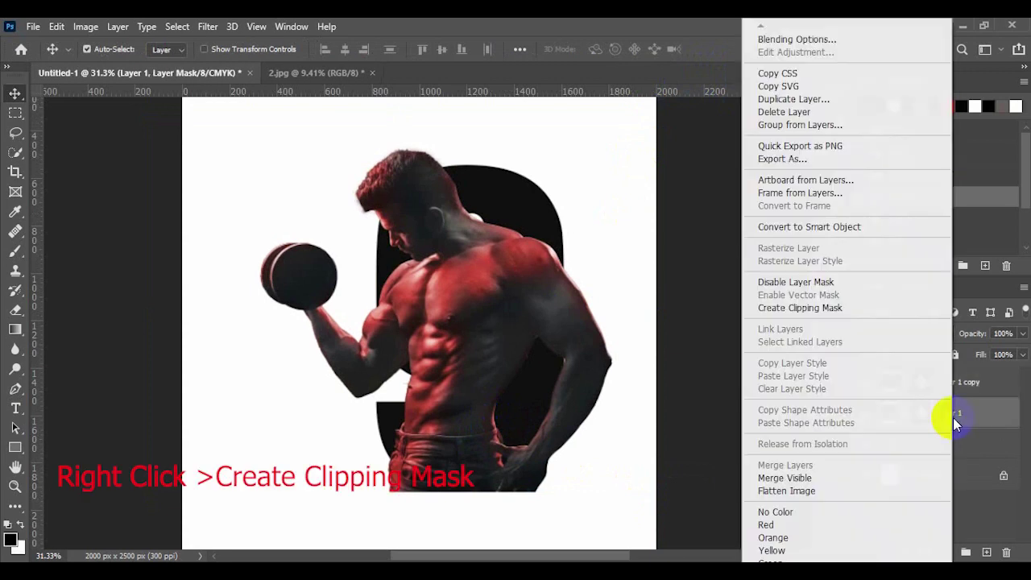
{"action": "left_click", "coordinate": [862, 307]}
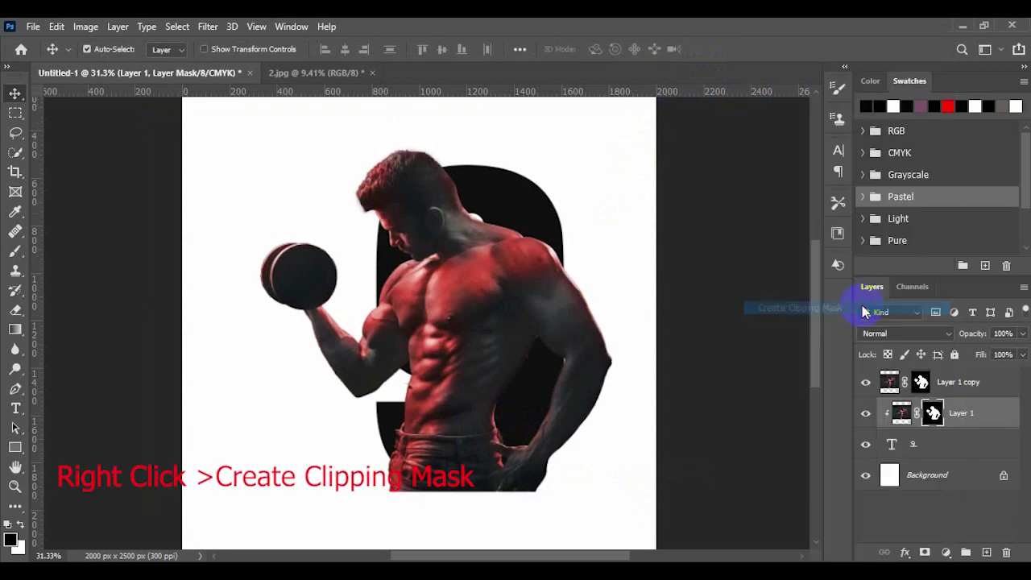
{"action": "left_click", "coordinate": [901, 448]}
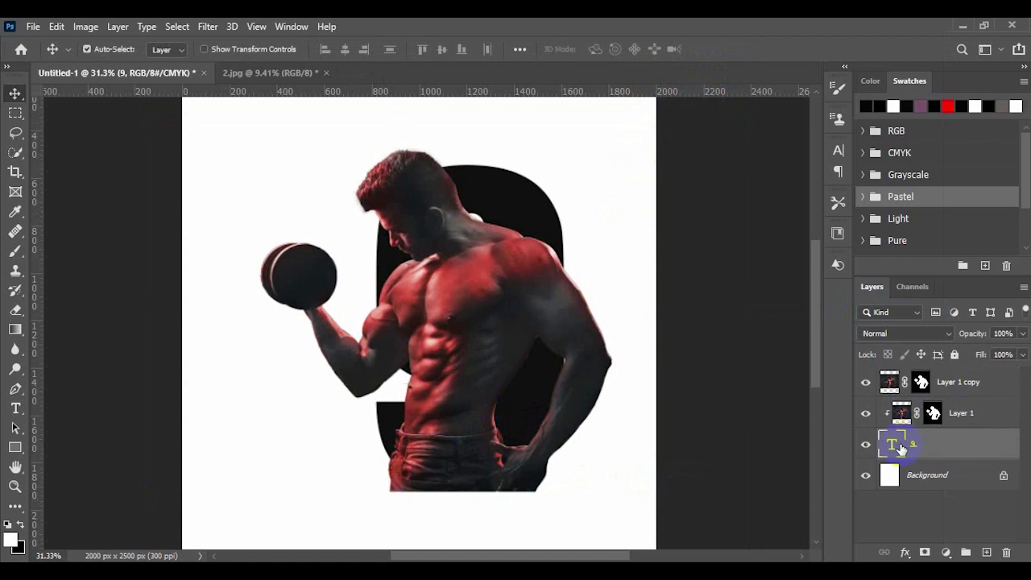
Load the 9's pixels as a selection, invert it, and target the Layer 1 copy mask
{"action": "right_click", "coordinate": [900, 448]}
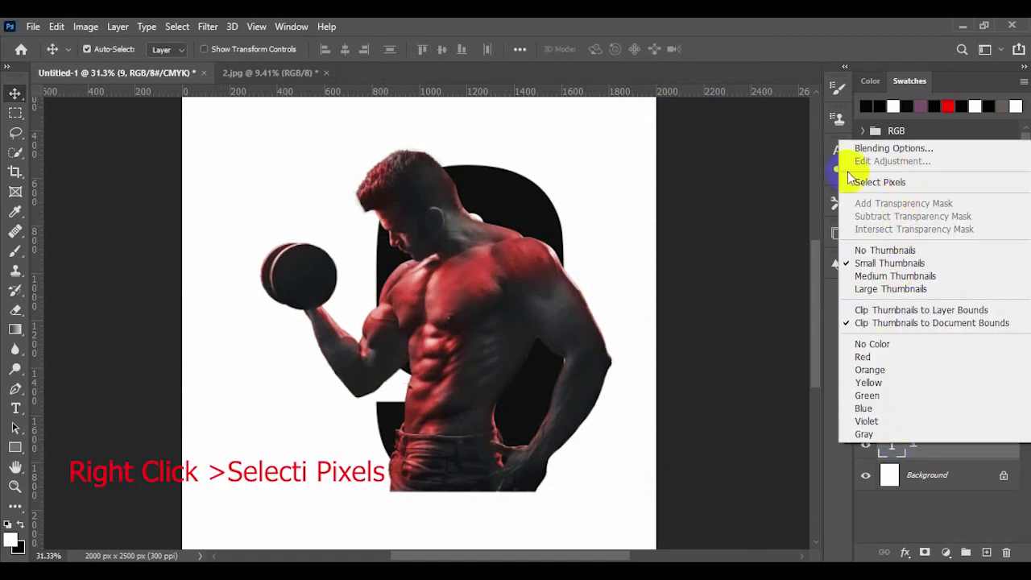
{"action": "left_click", "coordinate": [878, 183]}
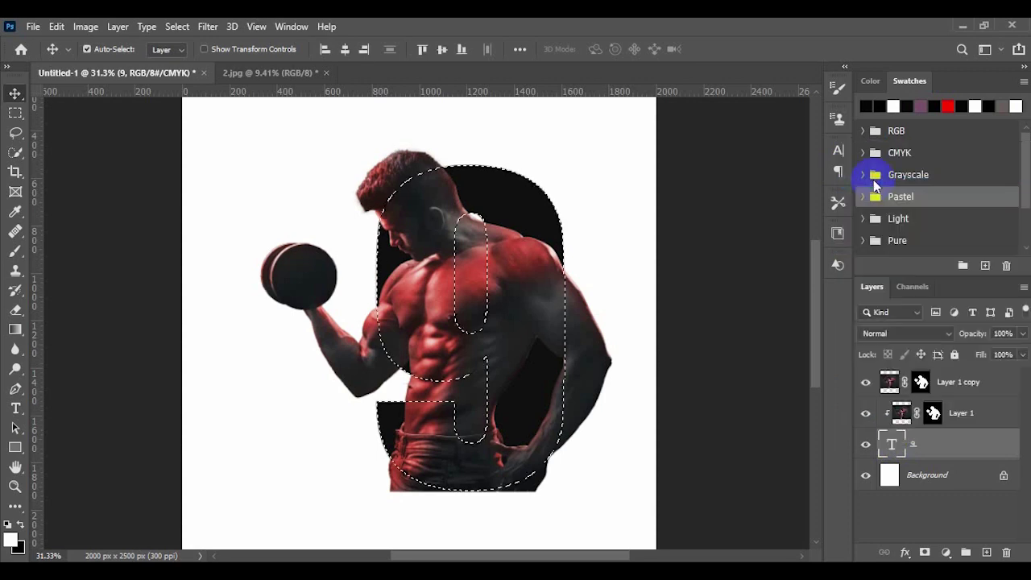
{"action": "left_click", "coordinate": [177, 27]}
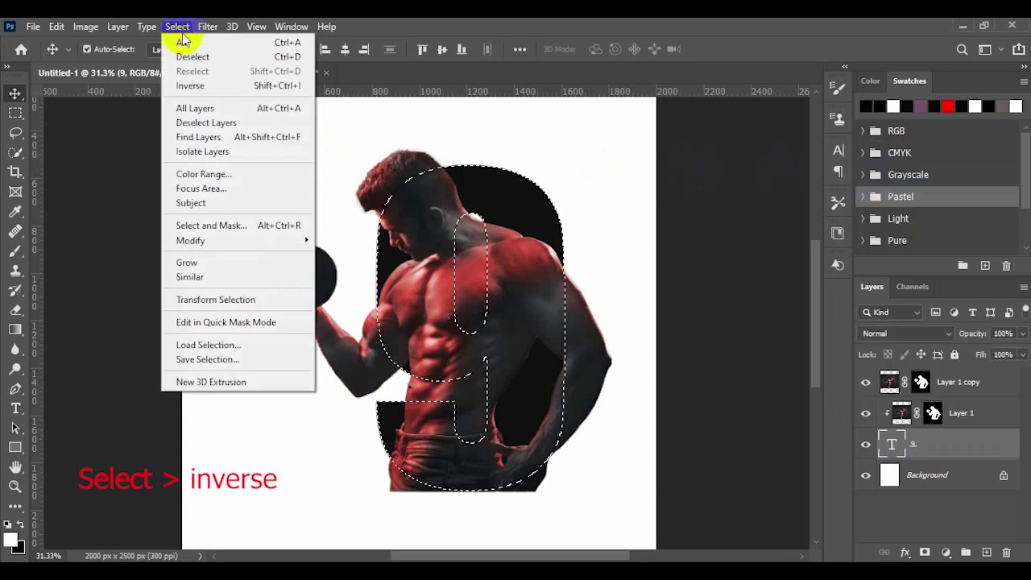
{"action": "left_click", "coordinate": [195, 86]}
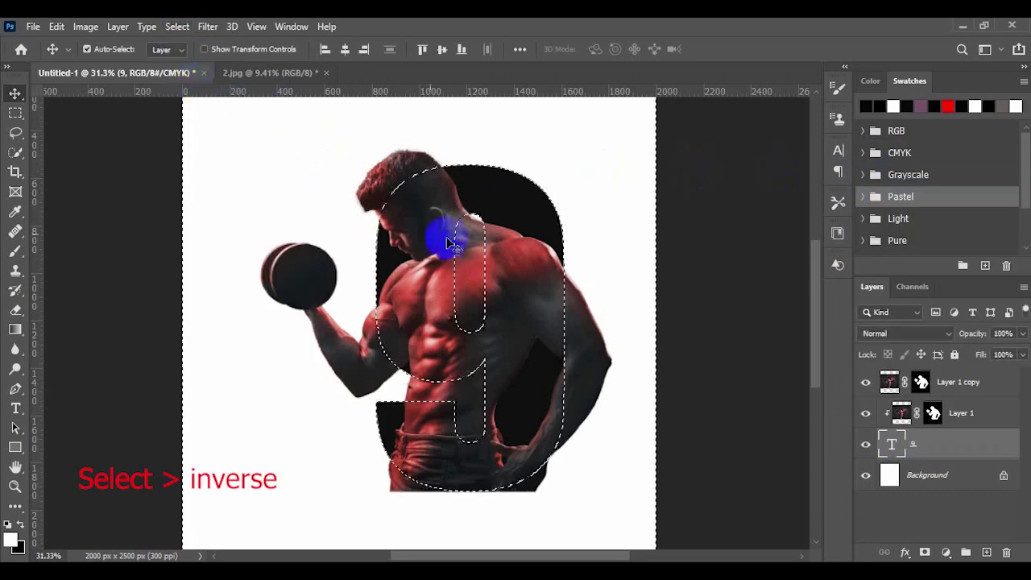
{"action": "left_click", "coordinate": [921, 382]}
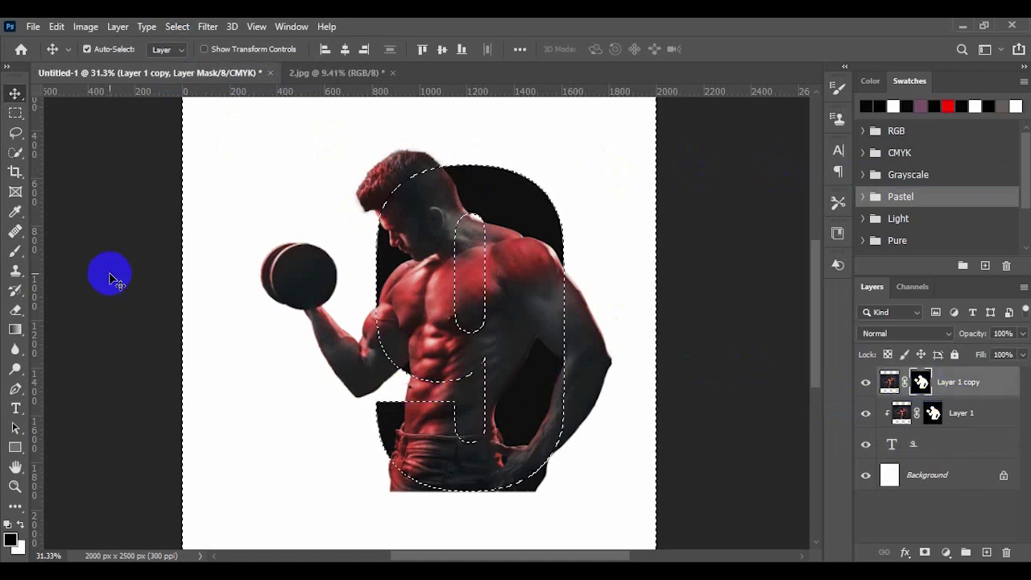
Set up a hard round brush at 100% opacity with default black and white colours
{"action": "left_click", "coordinate": [16, 250]}
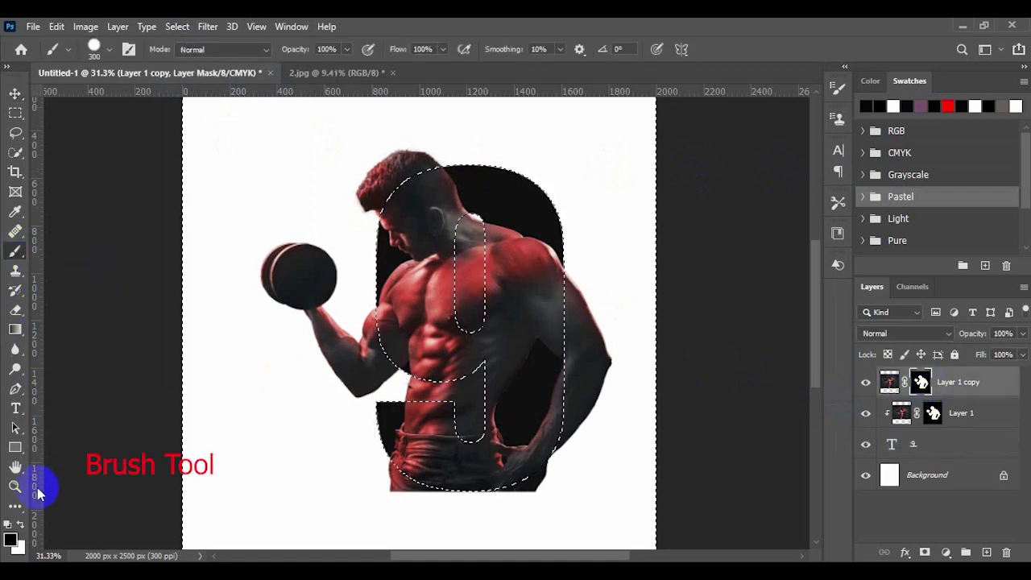
{"action": "left_click", "coordinate": [8, 524]}
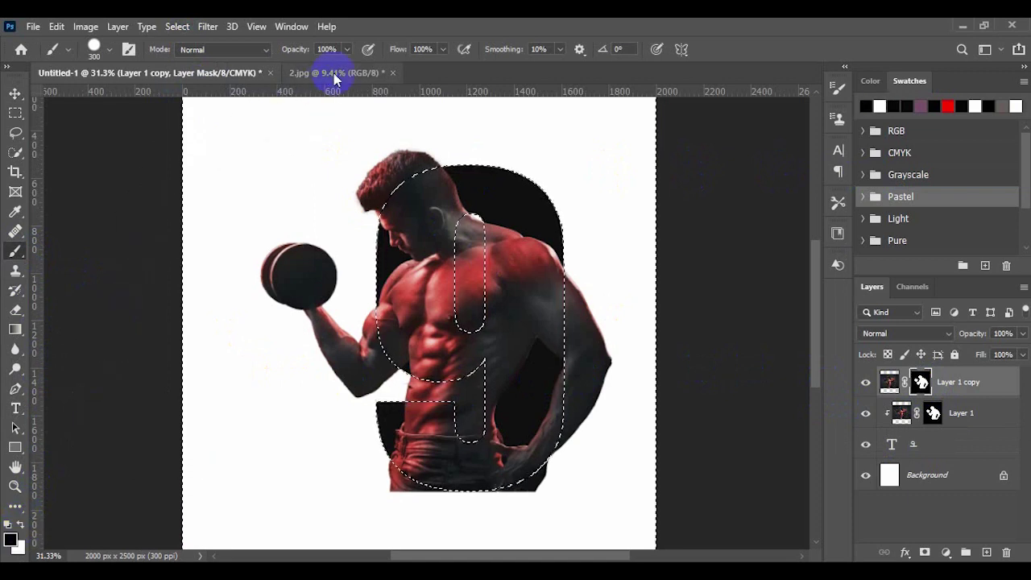
{"action": "left_click", "coordinate": [349, 50]}
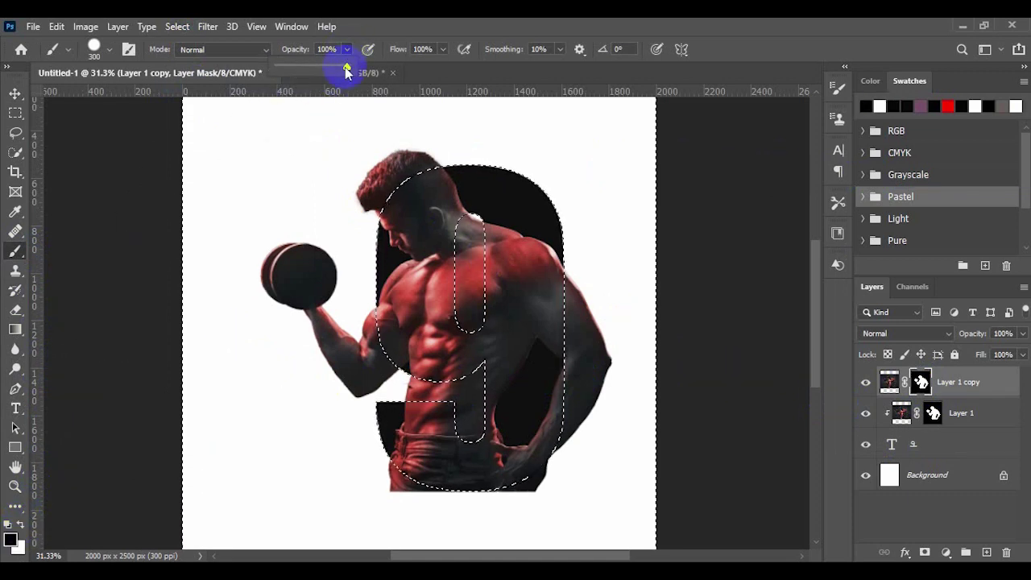
{"action": "left_click_drag", "start_coordinate": [348, 70], "coordinate": [357, 69]}
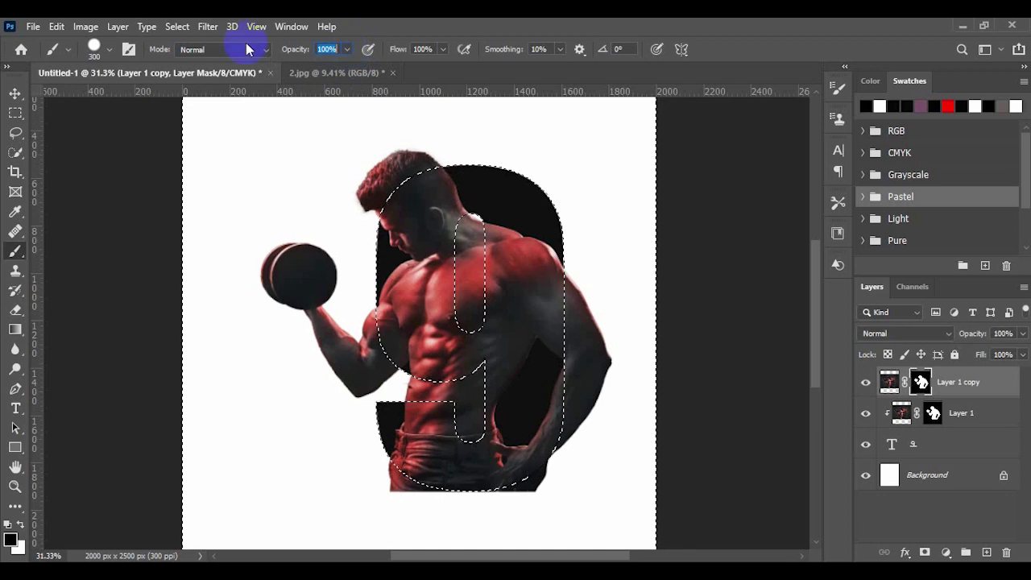
{"action": "left_click", "coordinate": [109, 49]}
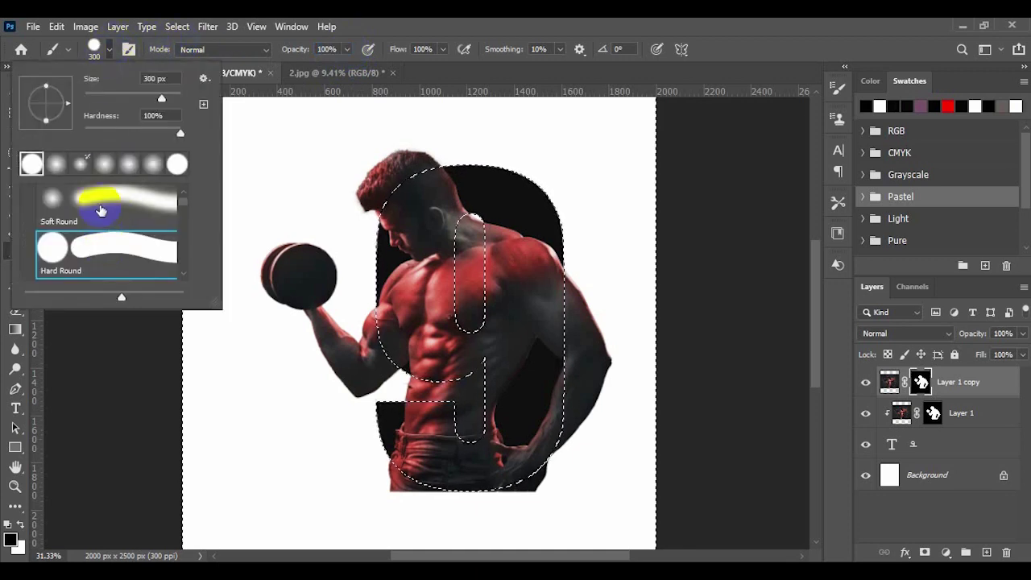
{"action": "left_click", "coordinate": [109, 49]}
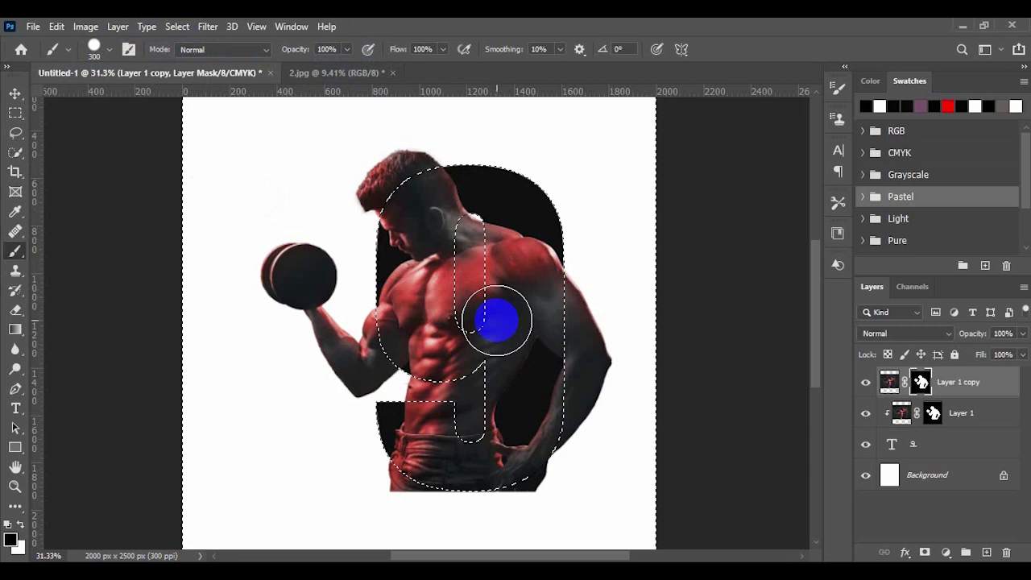
Paint the Layer 1 copy mask around the arm and the 9's inner gap, then deselect
{"action": "left_click_drag", "start_coordinate": [591, 304], "coordinate": [612, 333]}
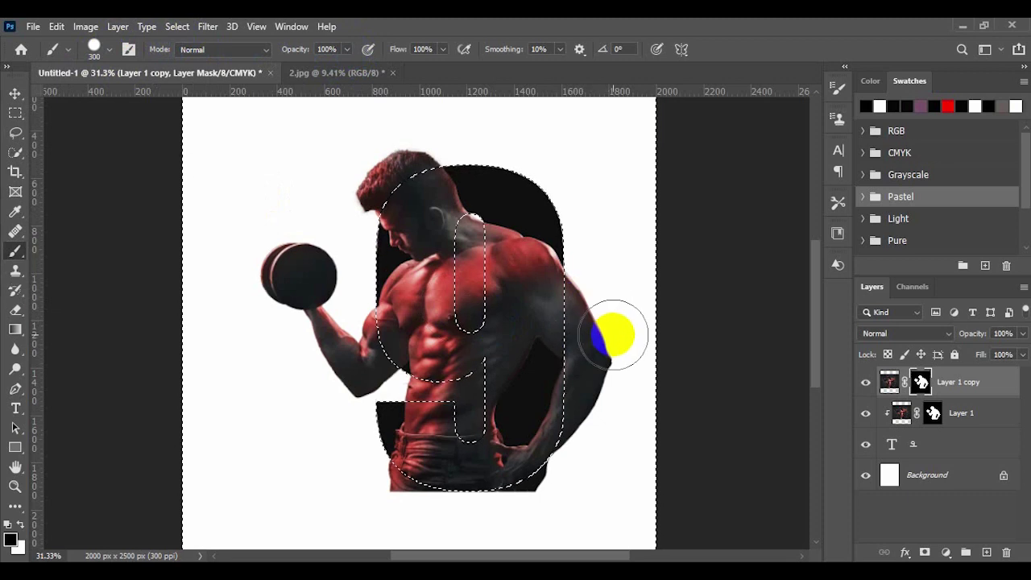
{"action": "scroll", "coordinate": [613, 333], "scroll_direction": "up", "scroll_amount": 1}
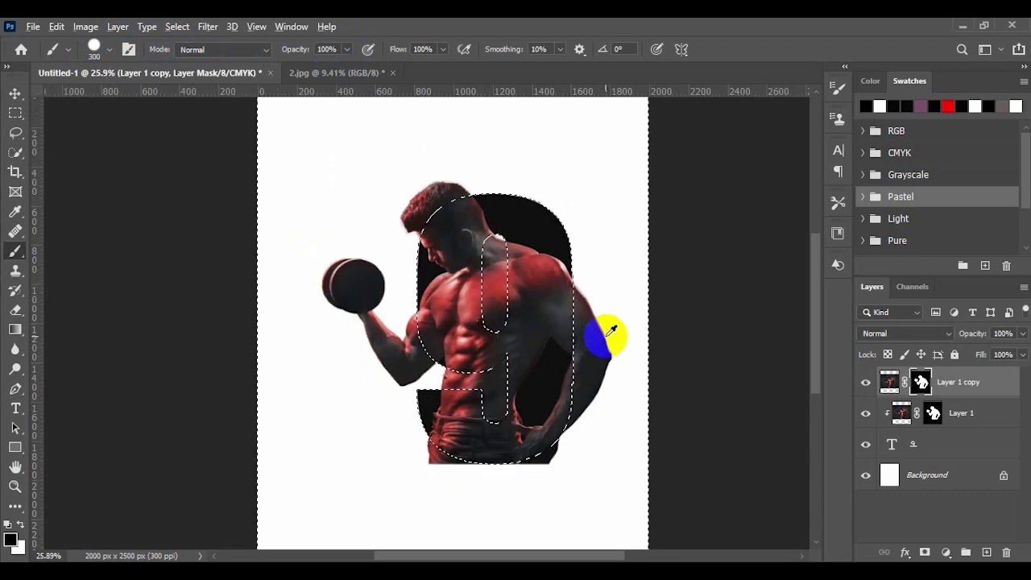
{"action": "scroll", "coordinate": [611, 334], "scroll_direction": "up", "scroll_amount": 1}
{"action": "left_click_drag", "start_coordinate": [613, 334], "coordinate": [587, 283]}
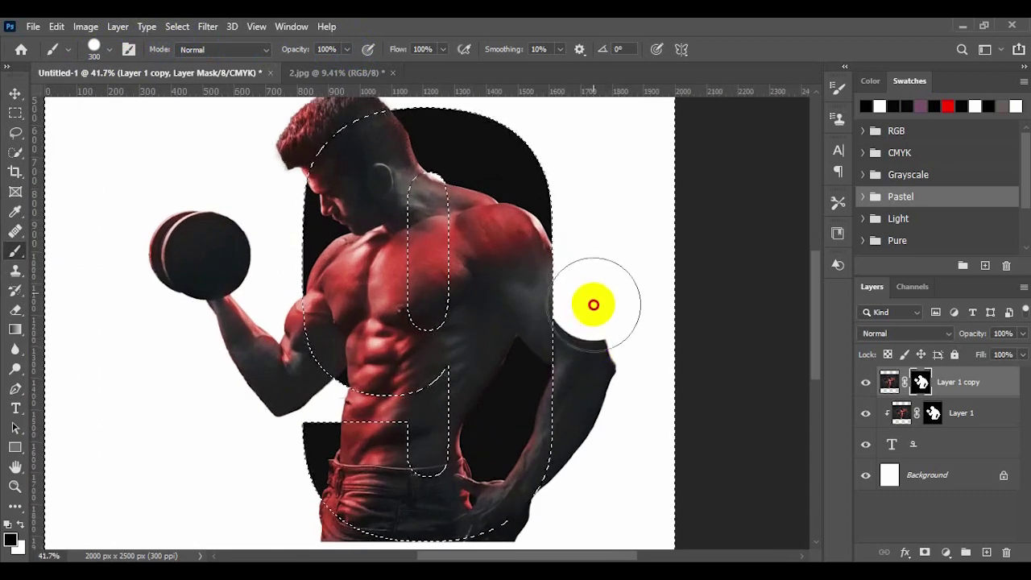
{"action": "mouse_move", "coordinate": [566, 483]}
{"action": "left_mouse_down"}
{"action": "mouse_move", "coordinate": [555, 395]}
{"action": "mouse_move", "coordinate": [569, 354]}
{"action": "mouse_move", "coordinate": [552, 410]}
{"action": "mouse_move", "coordinate": [468, 472]}
{"action": "mouse_move", "coordinate": [352, 459]}
{"action": "mouse_move", "coordinate": [317, 432]}
{"action": "left_mouse_up"}
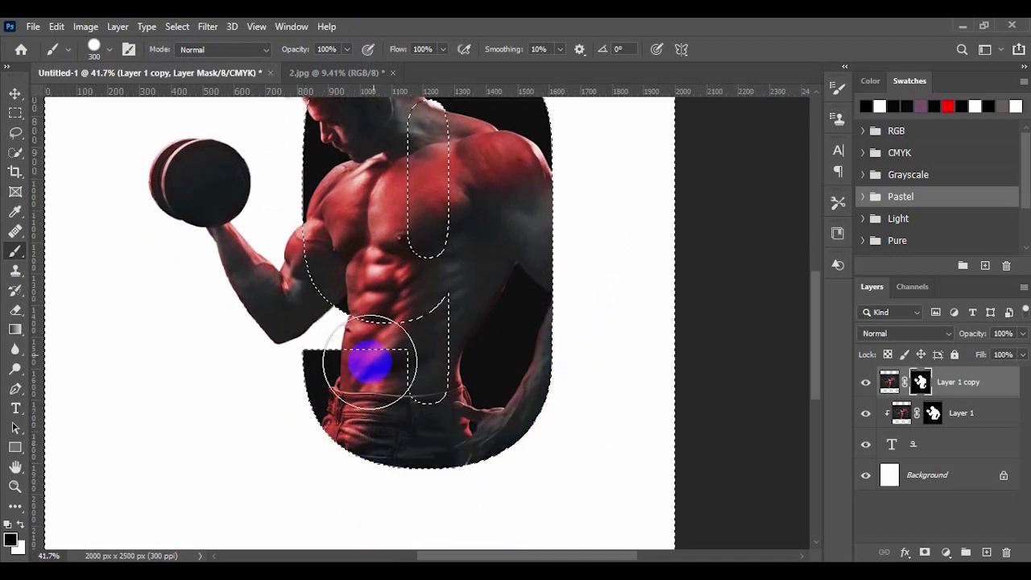
{"action": "mouse_move", "coordinate": [428, 134]}
{"action": "left_mouse_down"}
{"action": "mouse_move", "coordinate": [409, 269]}
{"action": "mouse_move", "coordinate": [424, 370]}
{"action": "mouse_move", "coordinate": [377, 342]}
{"action": "mouse_move", "coordinate": [437, 336]}
{"action": "left_mouse_up"}
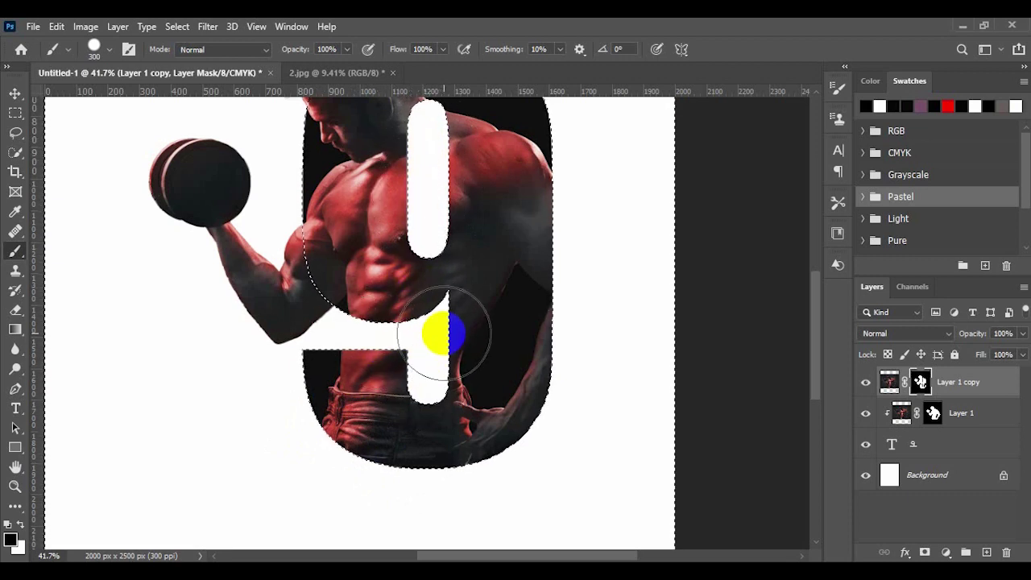
{"action": "key", "text": "ctrl+0"}
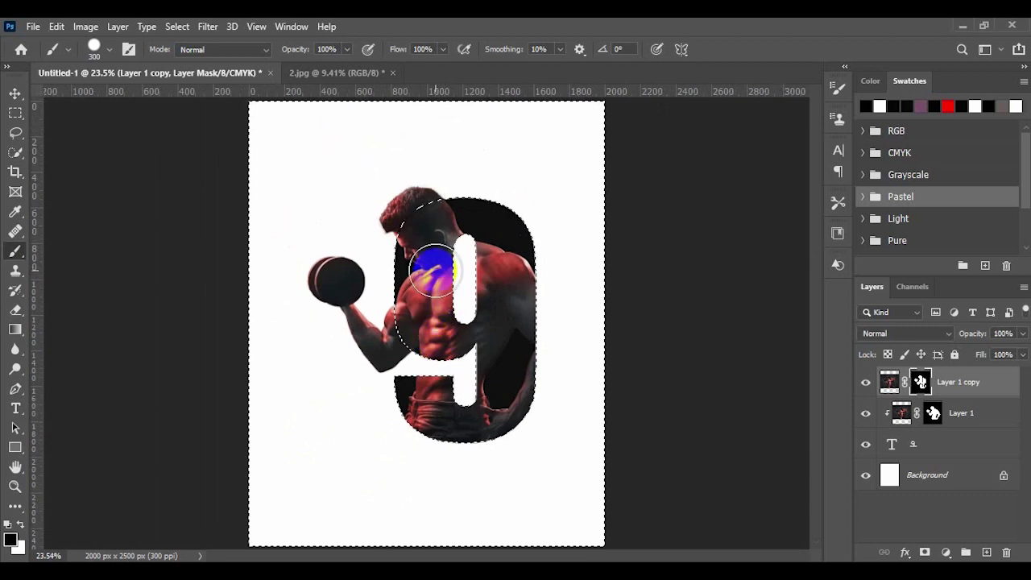
{"action": "scroll", "coordinate": [509, 206], "scroll_direction": "down", "scroll_amount": 1}
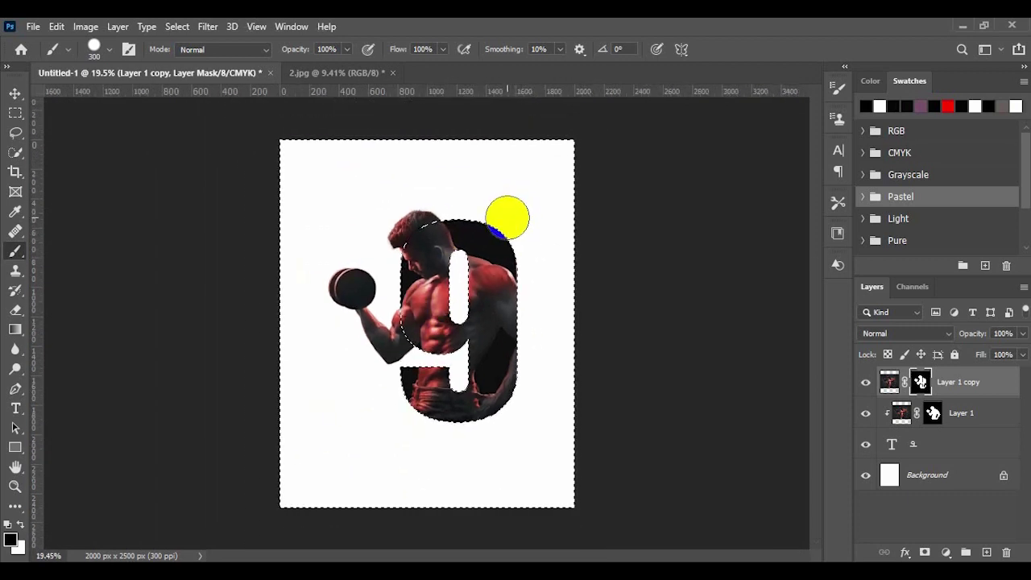
{"action": "key", "text": "ctrl+d"}
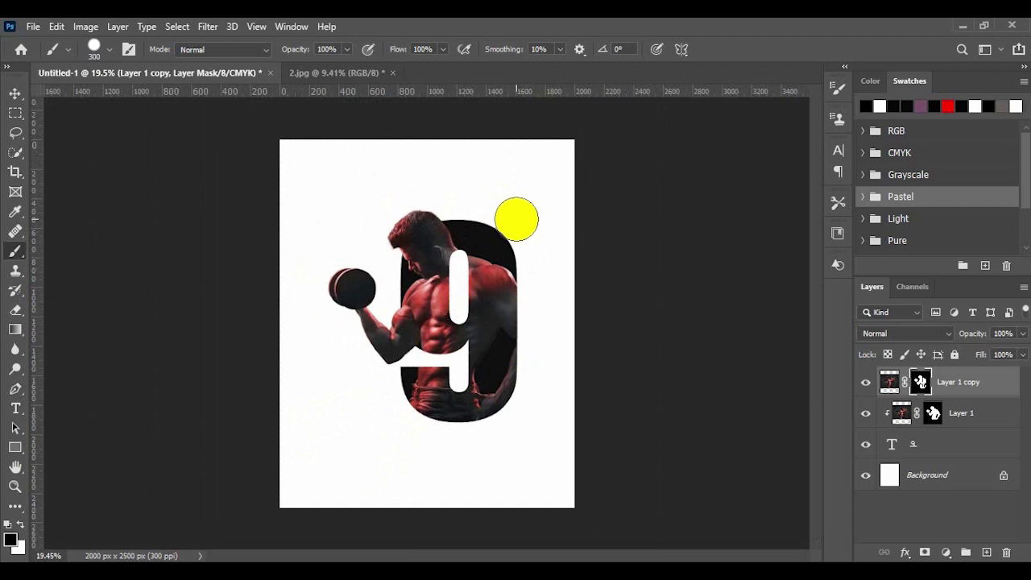
Click through the layers and select the Background layer
{"action": "left_click", "coordinate": [685, 325]}
{"action": "left_click", "coordinate": [934, 446]}
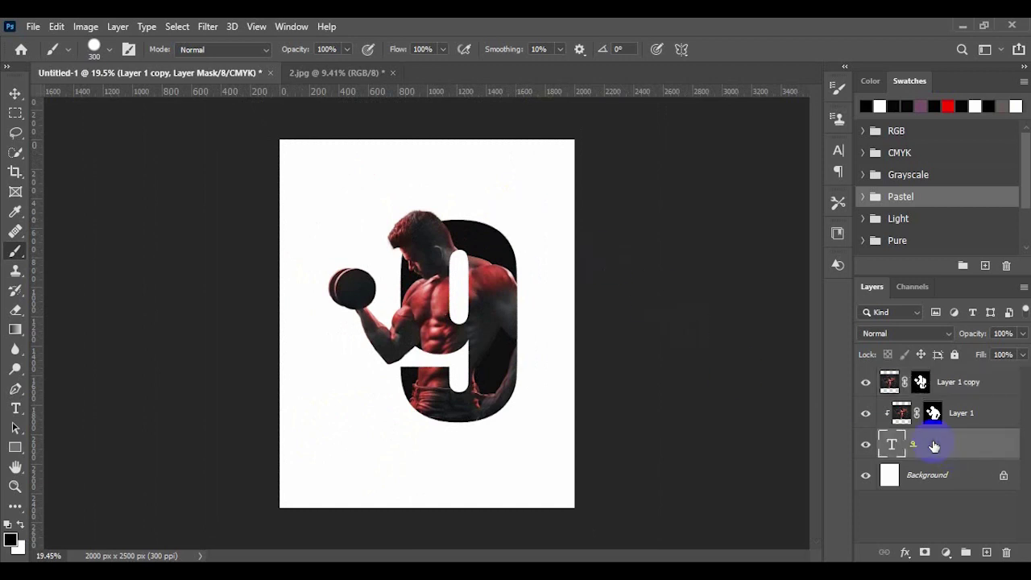
{"action": "left_click", "coordinate": [944, 388]}
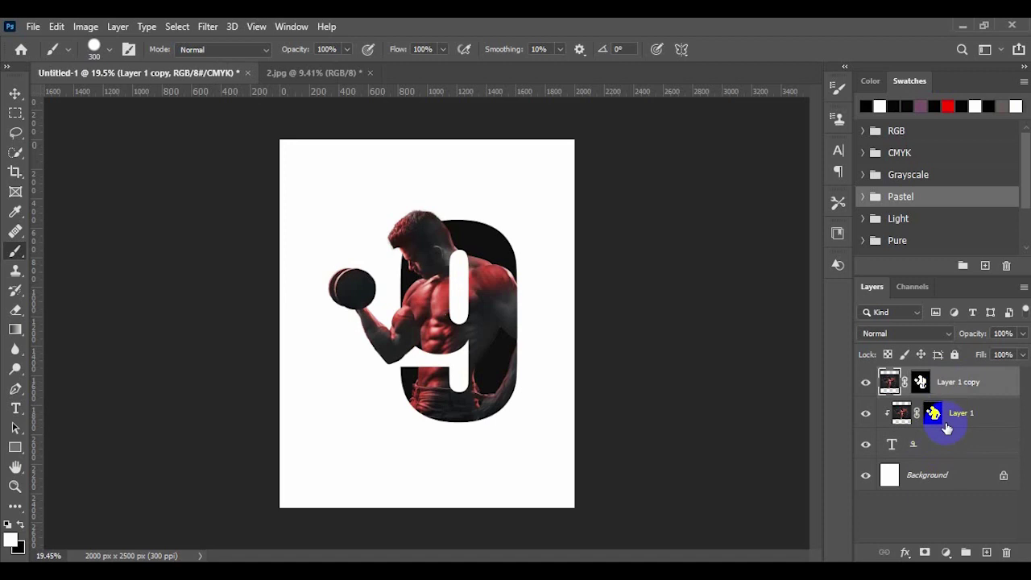
{"action": "left_click", "coordinate": [933, 457]}
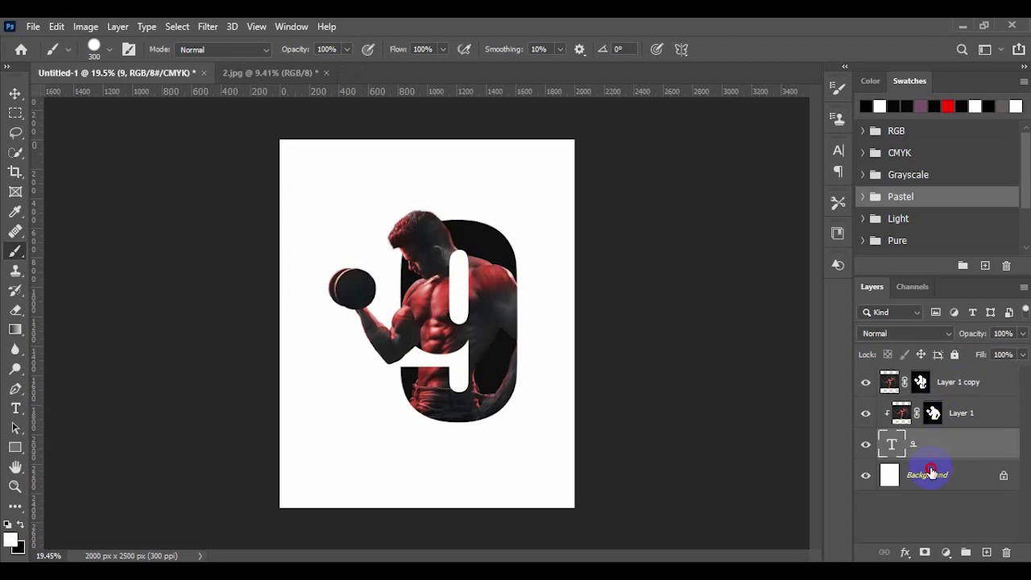
{"action": "left_click", "coordinate": [931, 472]}
Add a Solid Color fill layer set to mauve #77697b
{"action": "left_click", "coordinate": [952, 552]}
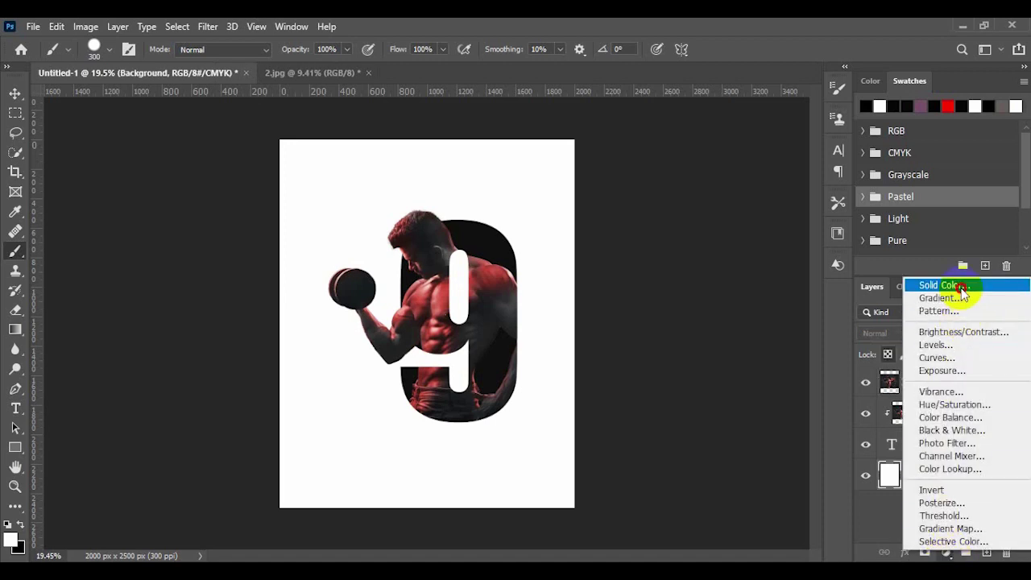
{"action": "left_click", "coordinate": [961, 290]}
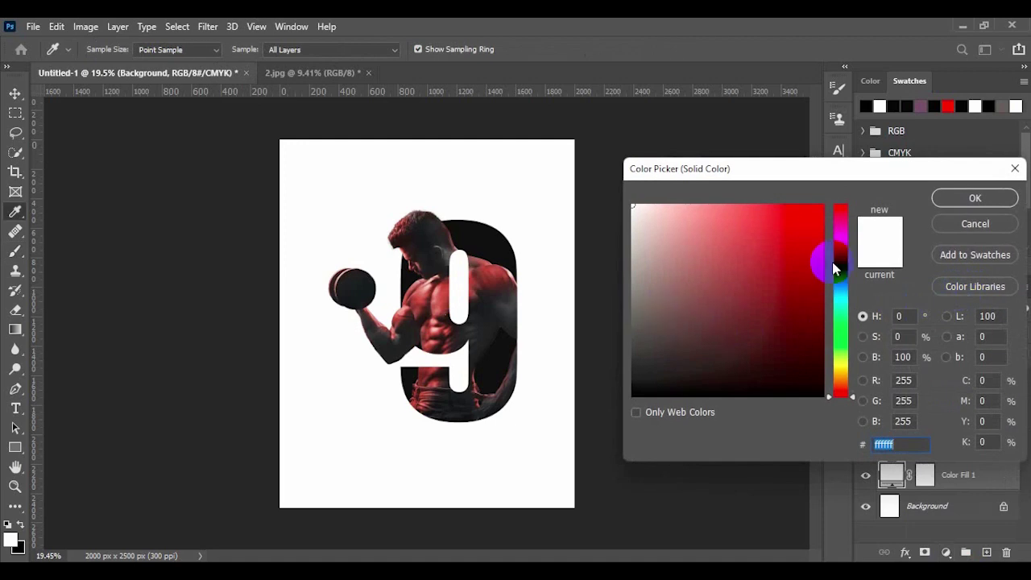
{"action": "left_click", "coordinate": [842, 242]}
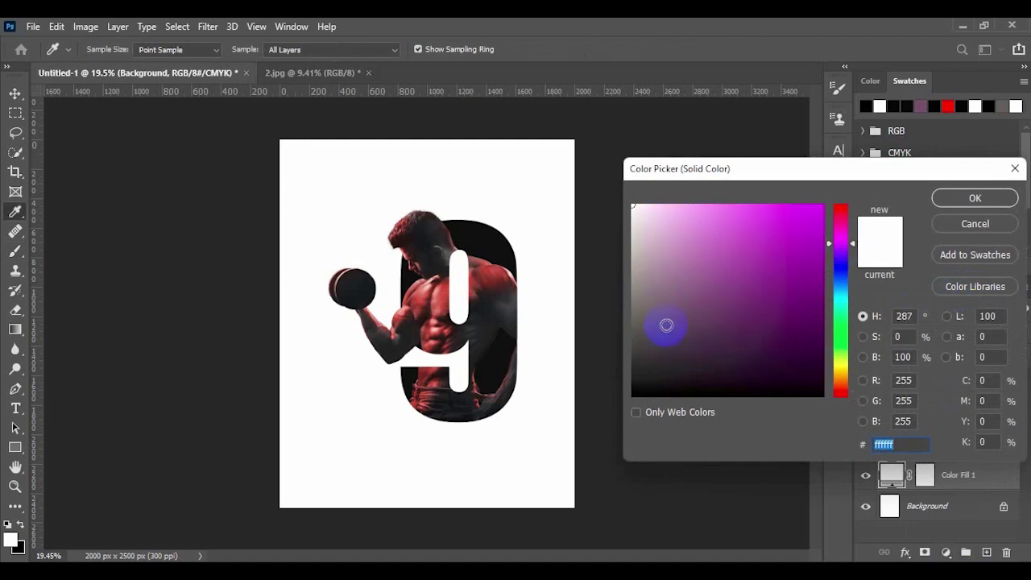
{"action": "left_click_drag", "start_coordinate": [656, 352], "coordinate": [658, 330]}
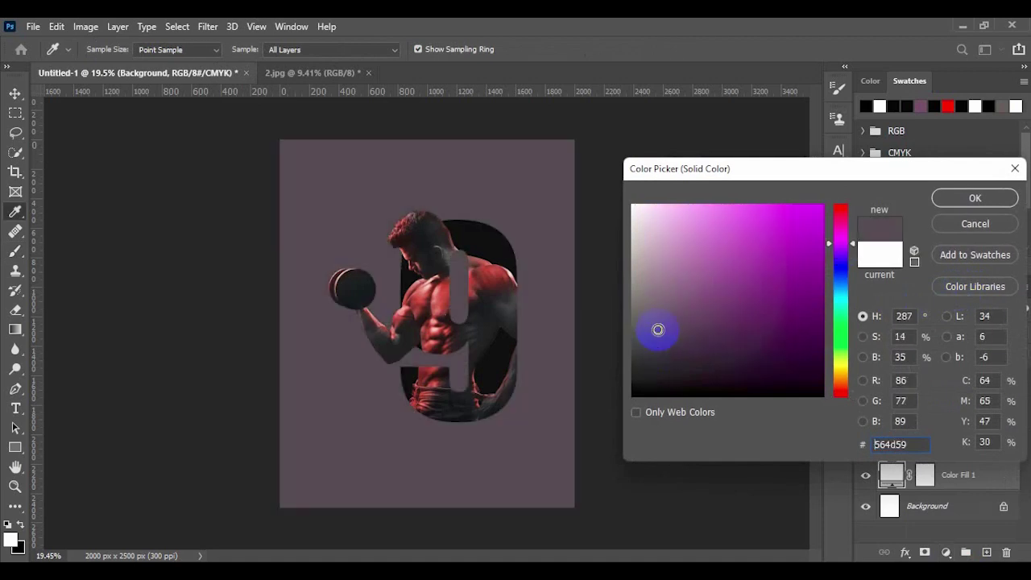
{"action": "left_click", "coordinate": [670, 314]}
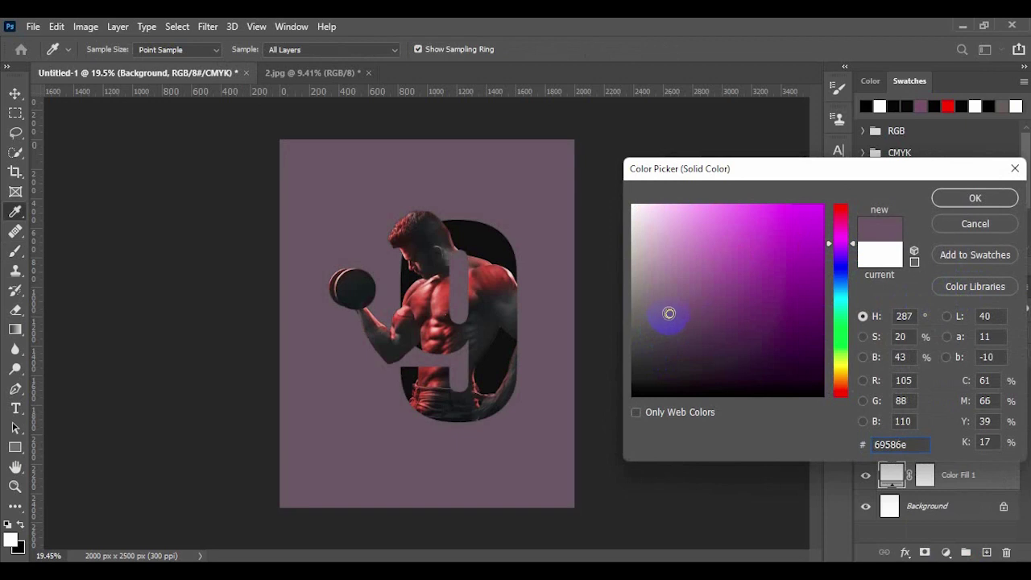
{"action": "left_click", "coordinate": [659, 303]}
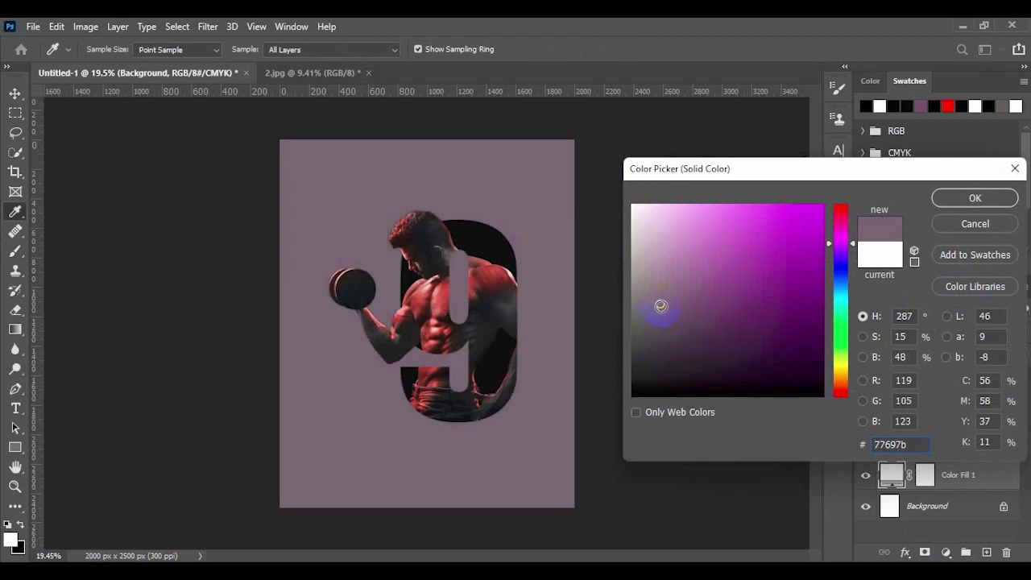
Confirm the mauve fill, select Layer 1 copy, and set the text size to 24 pt
{"action": "left_click", "coordinate": [959, 198]}
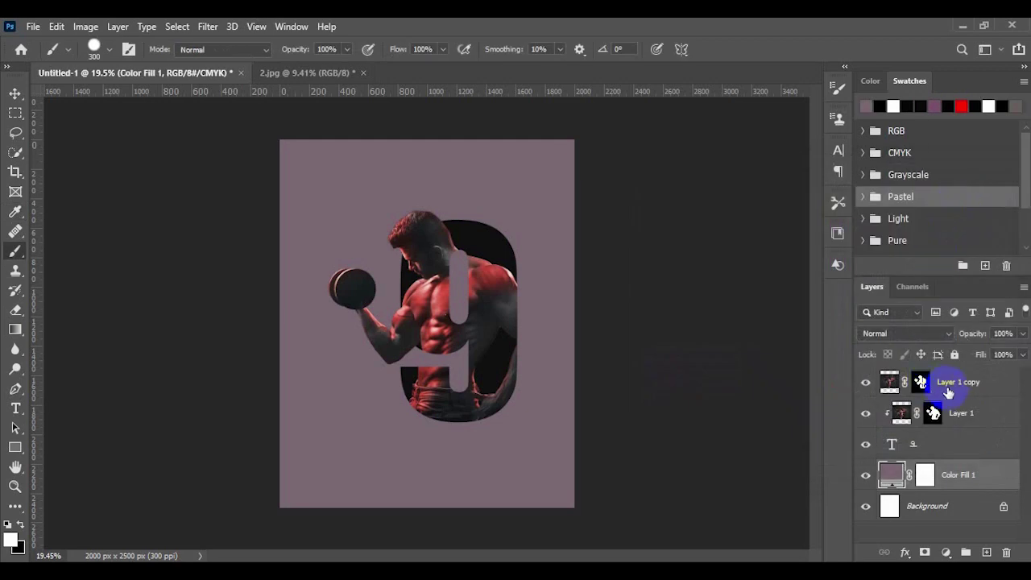
{"action": "left_click", "coordinate": [948, 390]}
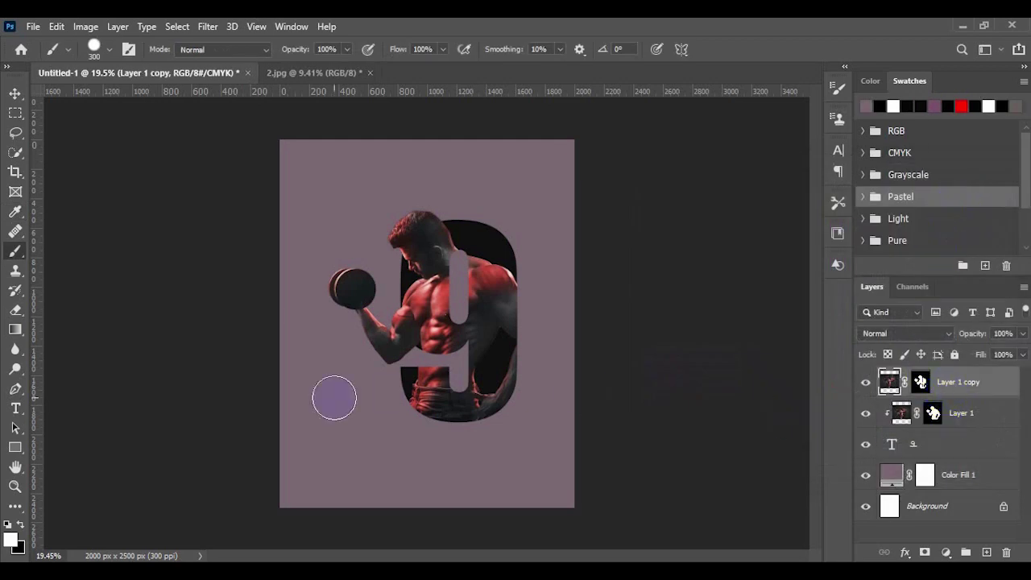
{"action": "left_click", "coordinate": [17, 408]}
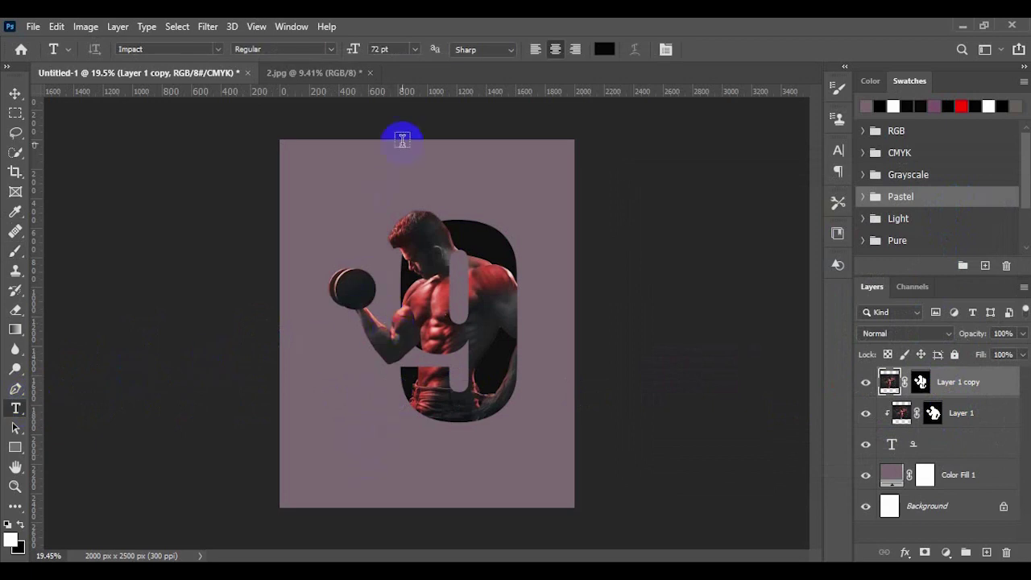
{"action": "left_click", "coordinate": [412, 53]}
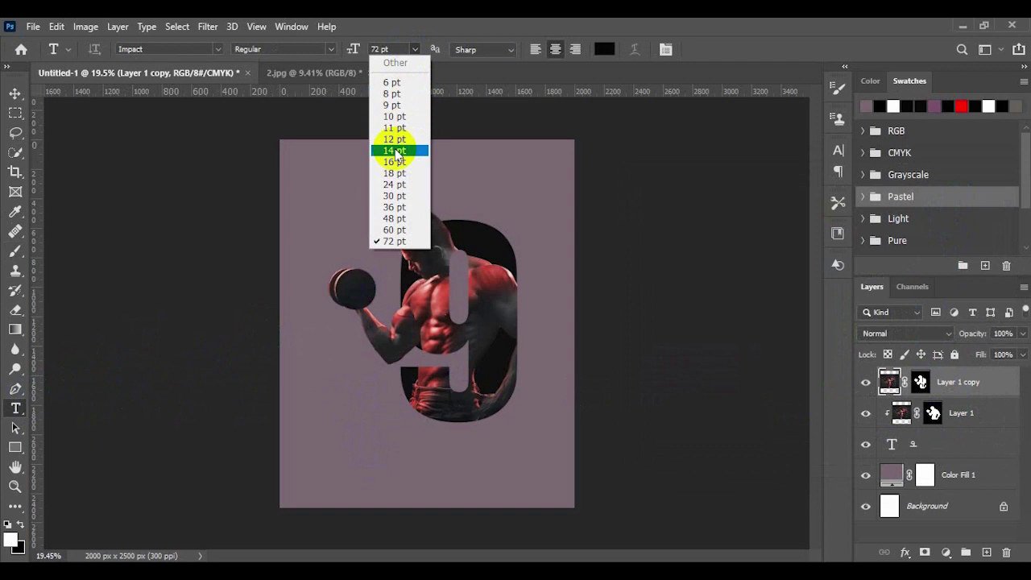
{"action": "left_click", "coordinate": [393, 186]}
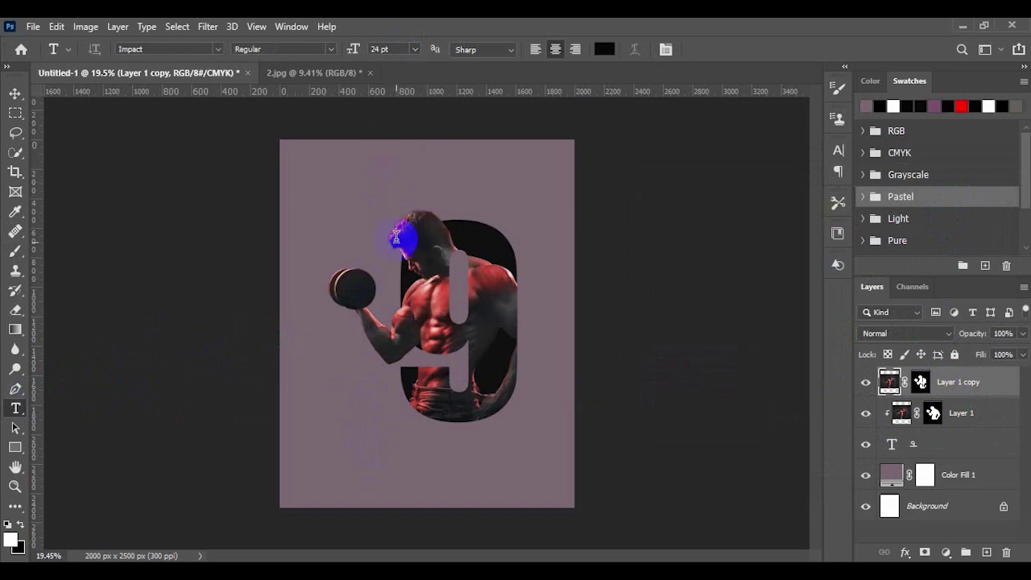
Add a line of repeated 'Lorem Ipsum' below the 9 and shift it to the poster's left edge
{"action": "left_click", "coordinate": [322, 450]}
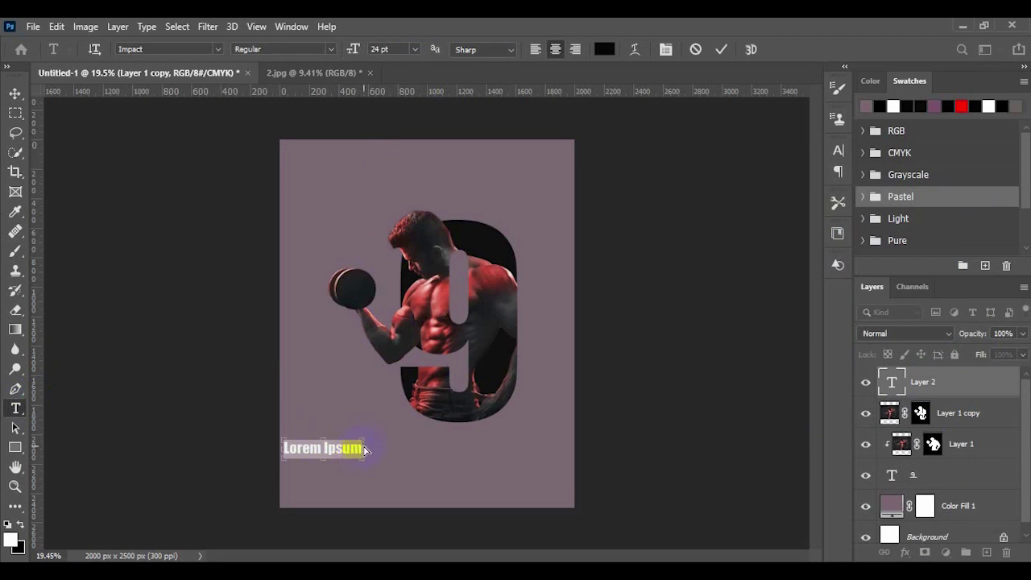
{"action": "left_click", "coordinate": [356, 447]}
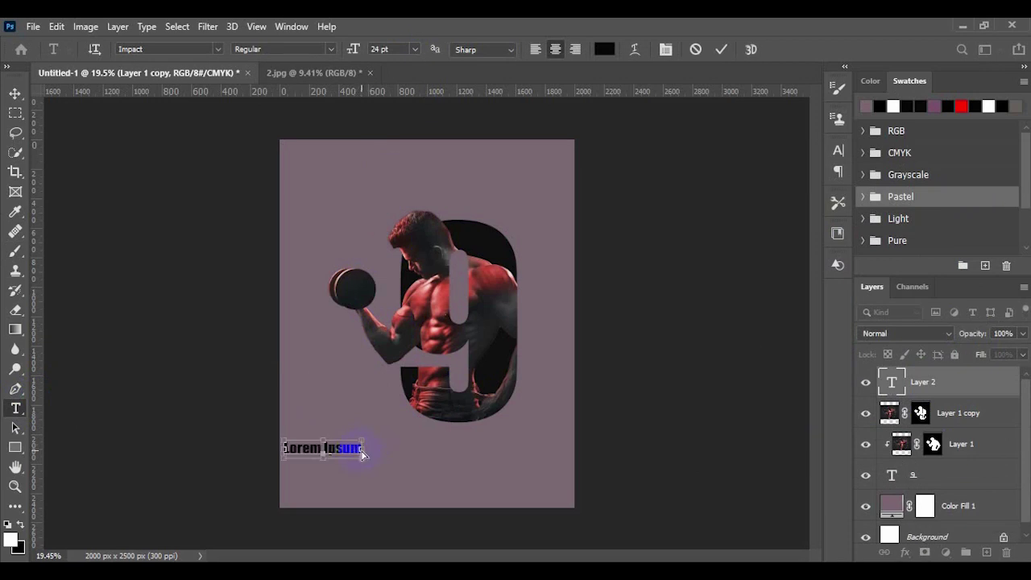
{"action": "key", "text": "ctrl+v"}
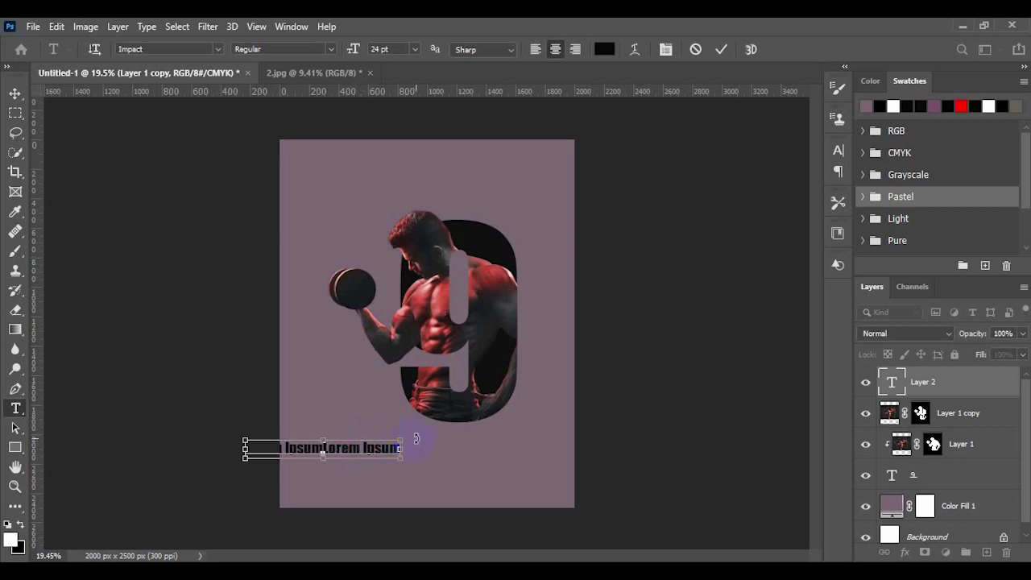
{"action": "key", "text": "ctrl+v"}
{"action": "double_click", "coordinate": [416, 442]}
{"action": "key", "text": "ctrl+v"}
{"action": "key", "text": "ctrl+v"}
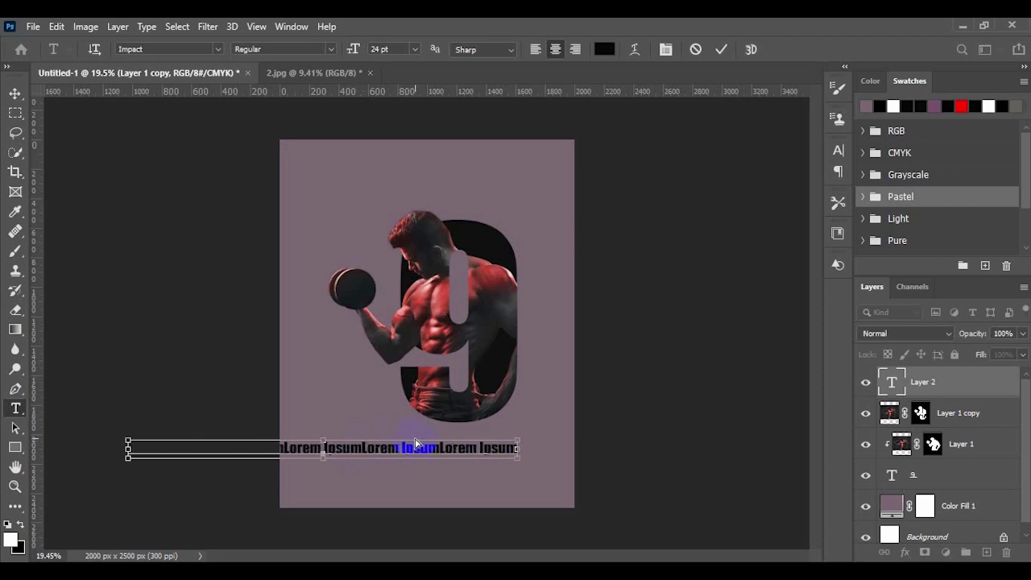
{"action": "key", "text": "ctrl+v"}
{"action": "key", "text": "ctrl+shift+l"}
{"action": "left_click", "coordinate": [15, 93]}
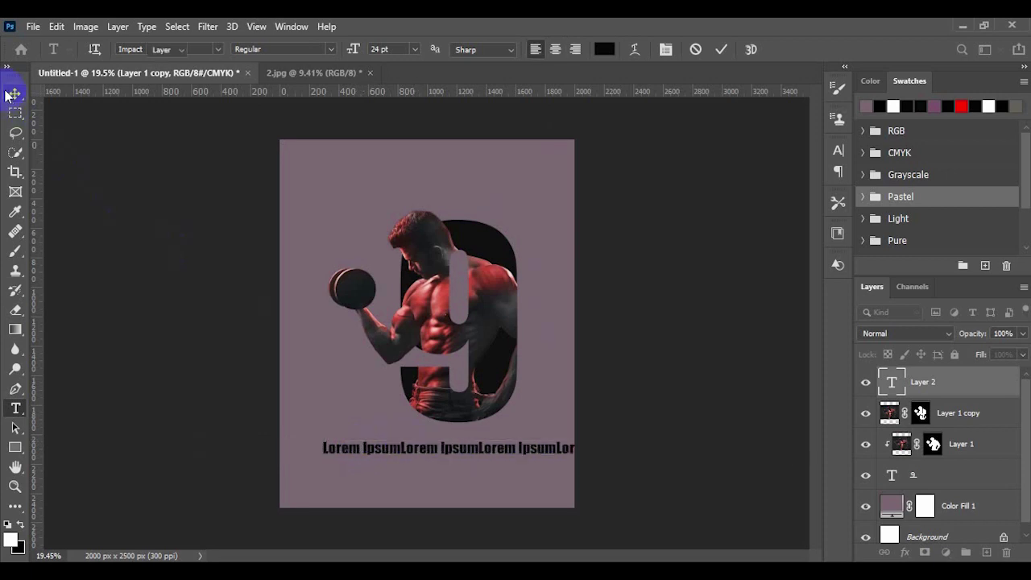
{"action": "left_click_drag", "start_coordinate": [404, 451], "coordinate": [360, 454]}
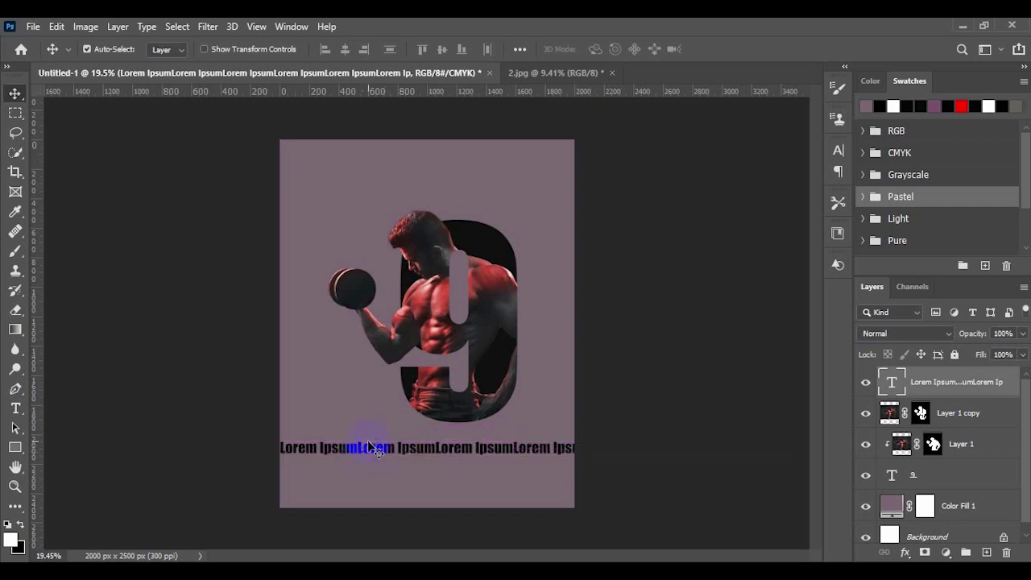
Type the title '9 ONE GYM' near the poster top and centre it above the man
{"action": "left_click", "coordinate": [13, 410]}
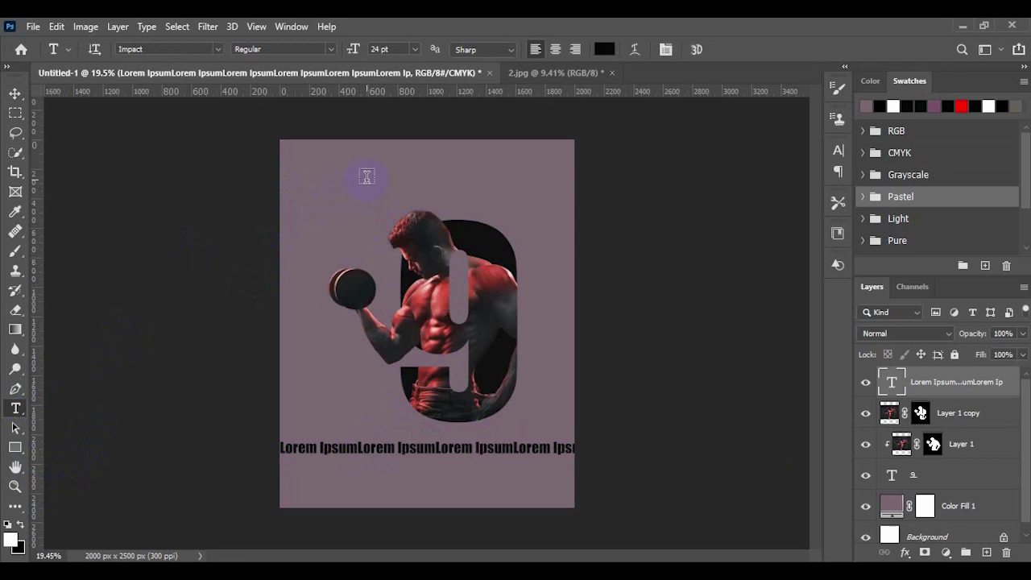
{"action": "left_click", "coordinate": [367, 176]}
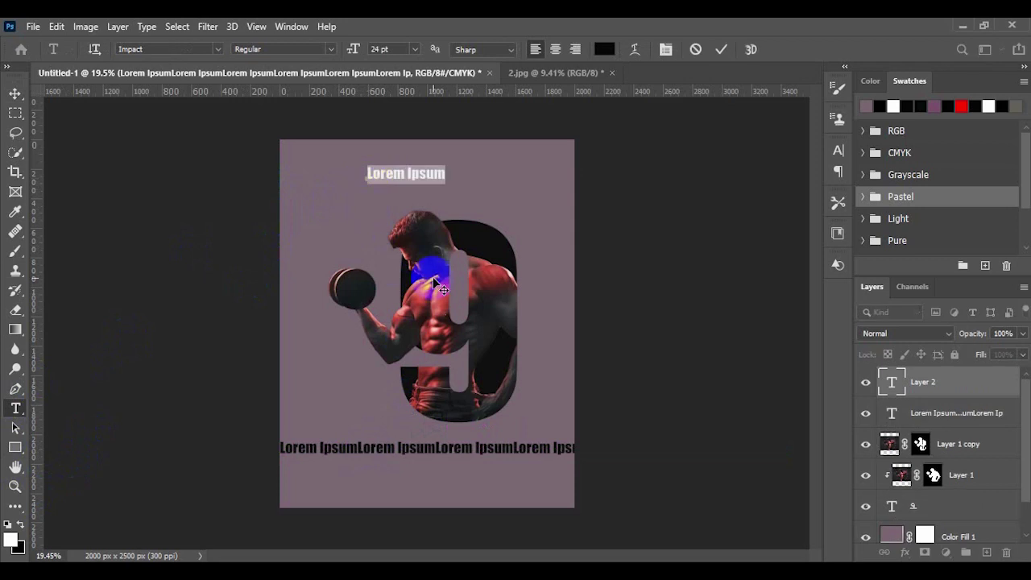
{"action": "type", "text": "9 ONE GYM"}
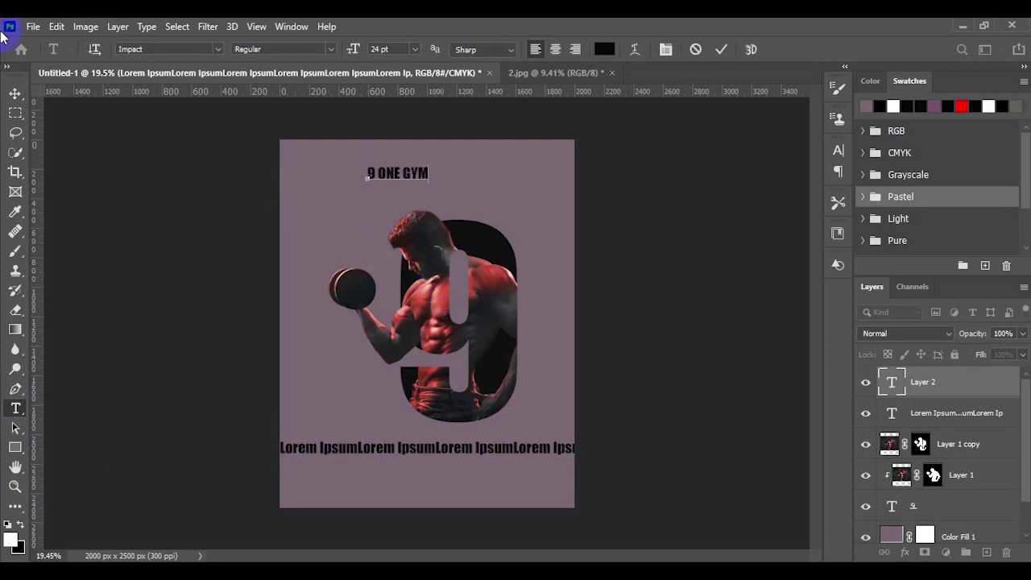
{"action": "left_click", "coordinate": [15, 93]}
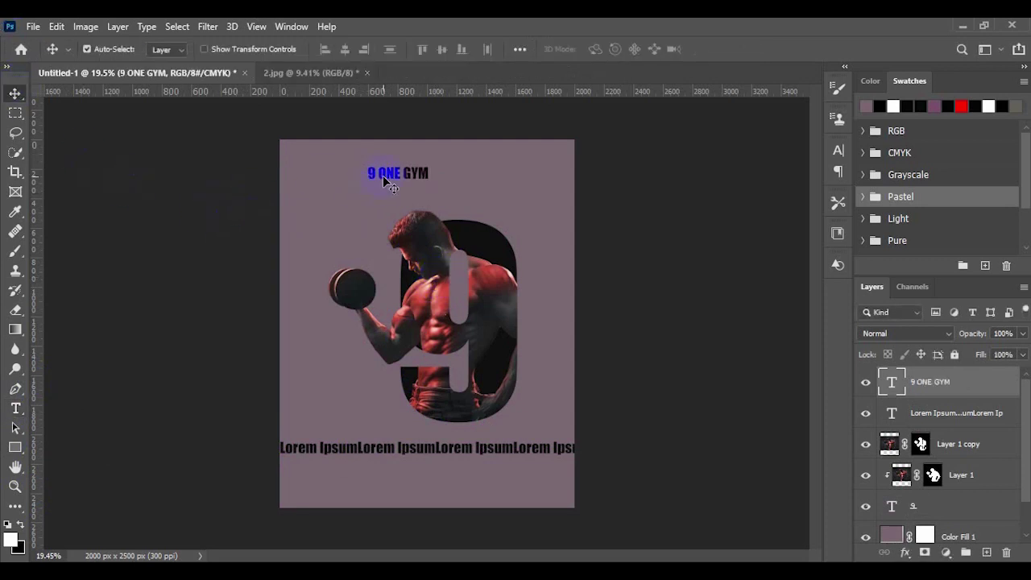
{"action": "left_click_drag", "start_coordinate": [384, 174], "coordinate": [442, 176]}
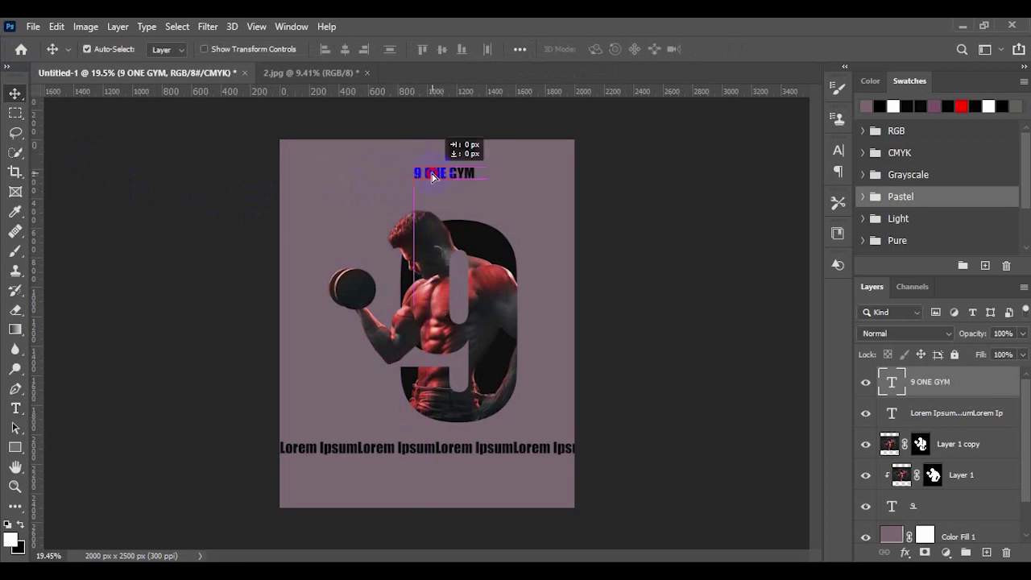
{"action": "left_click_drag", "start_coordinate": [442, 175], "coordinate": [419, 179]}
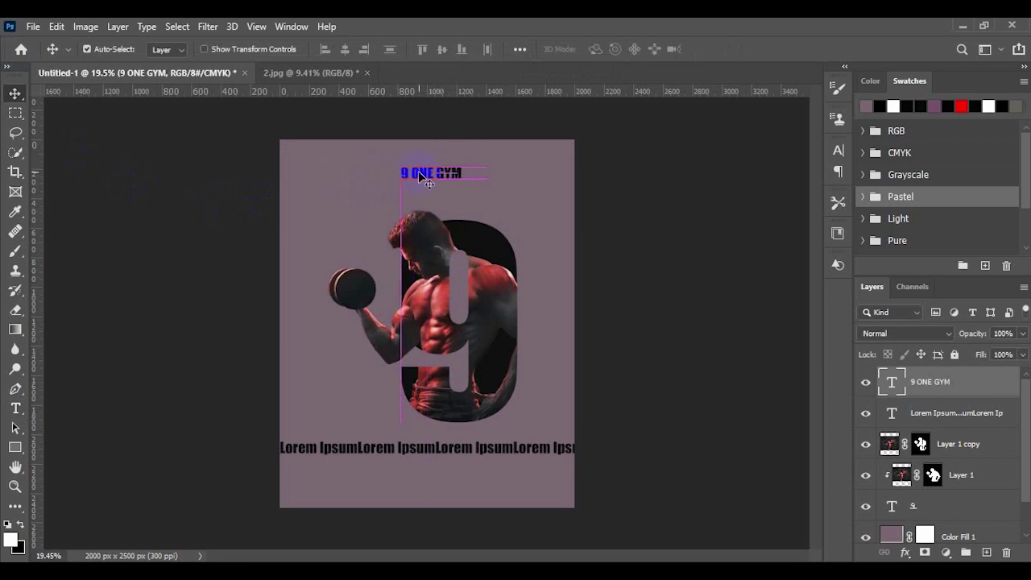